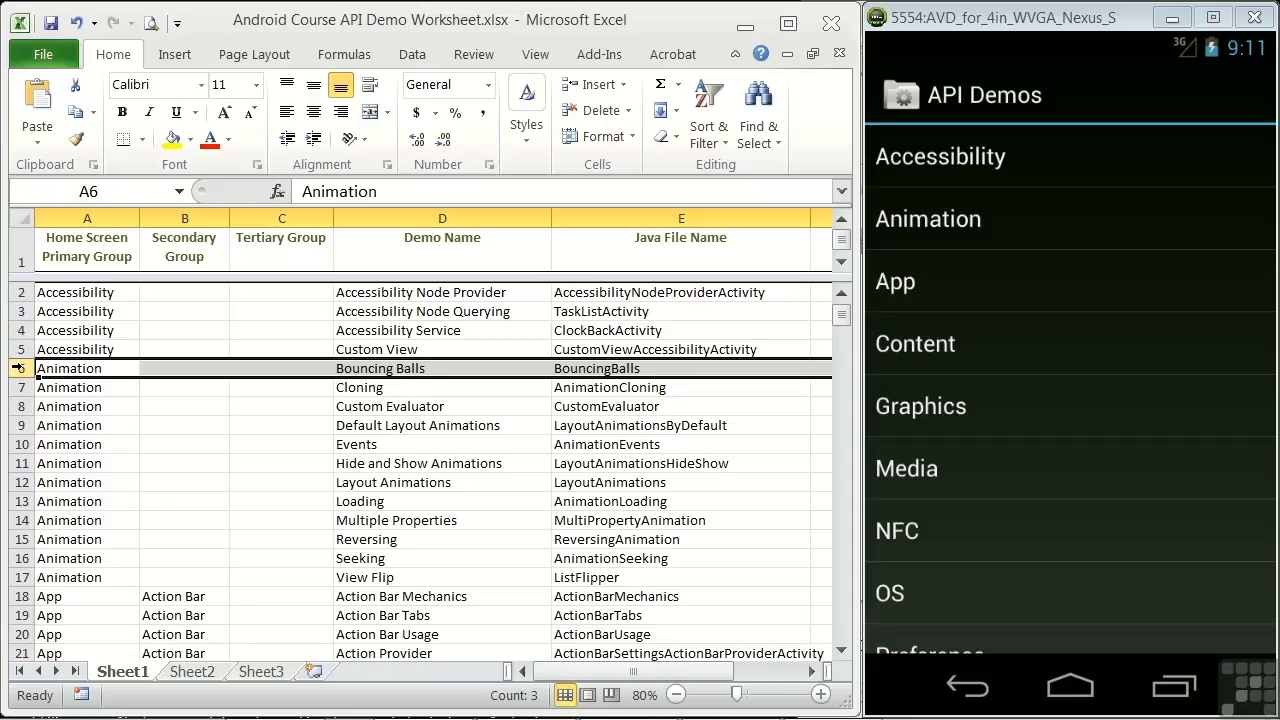
# - Select each data column in turn: Primary, Secondary, Tertiary Group, Demo Name, Java File Name
pyautogui.click(74, 215)
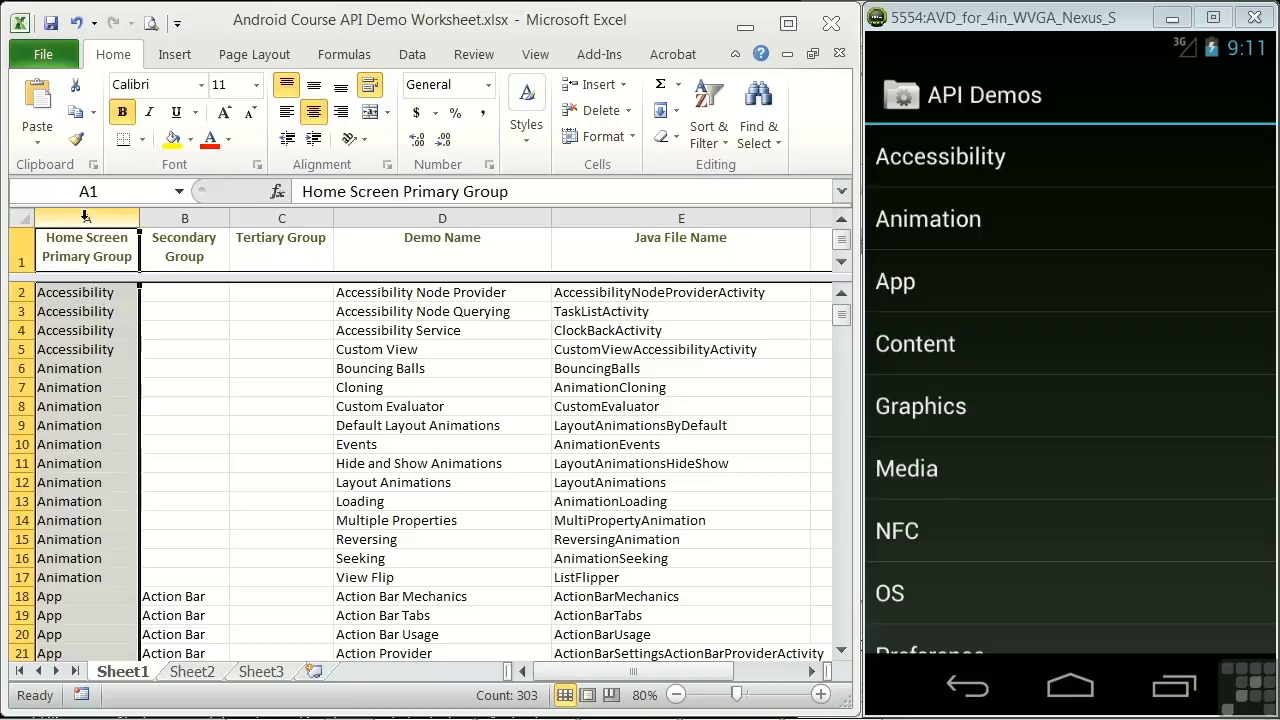
pyautogui.click(172, 218)
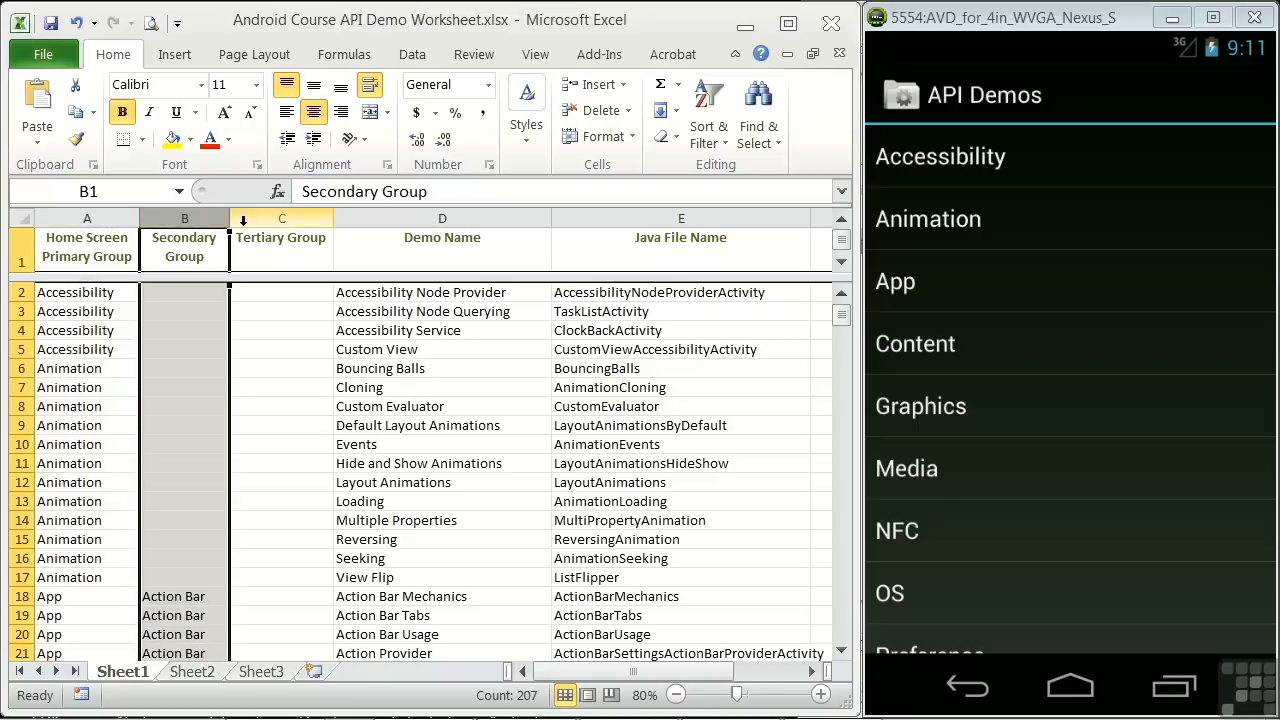
pyautogui.click(279, 219)
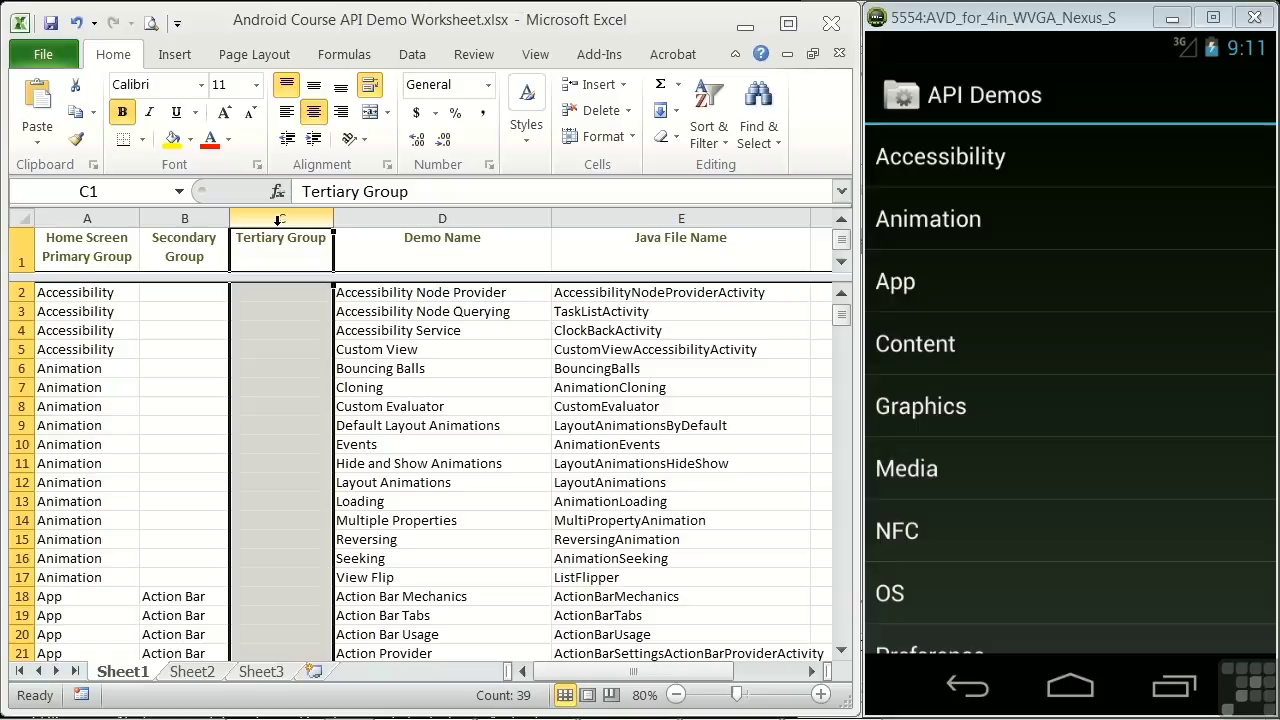
pyautogui.click(361, 218)
pyautogui.click(618, 217)
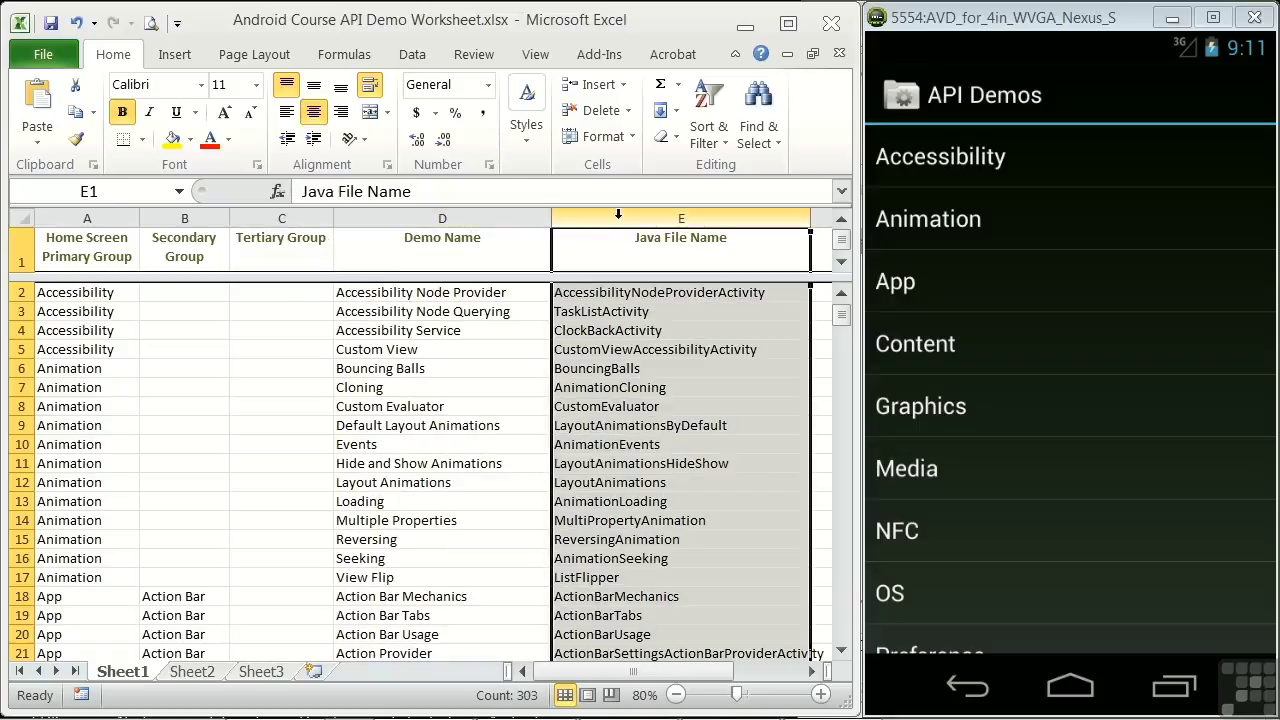
pyautogui.click(297, 308)
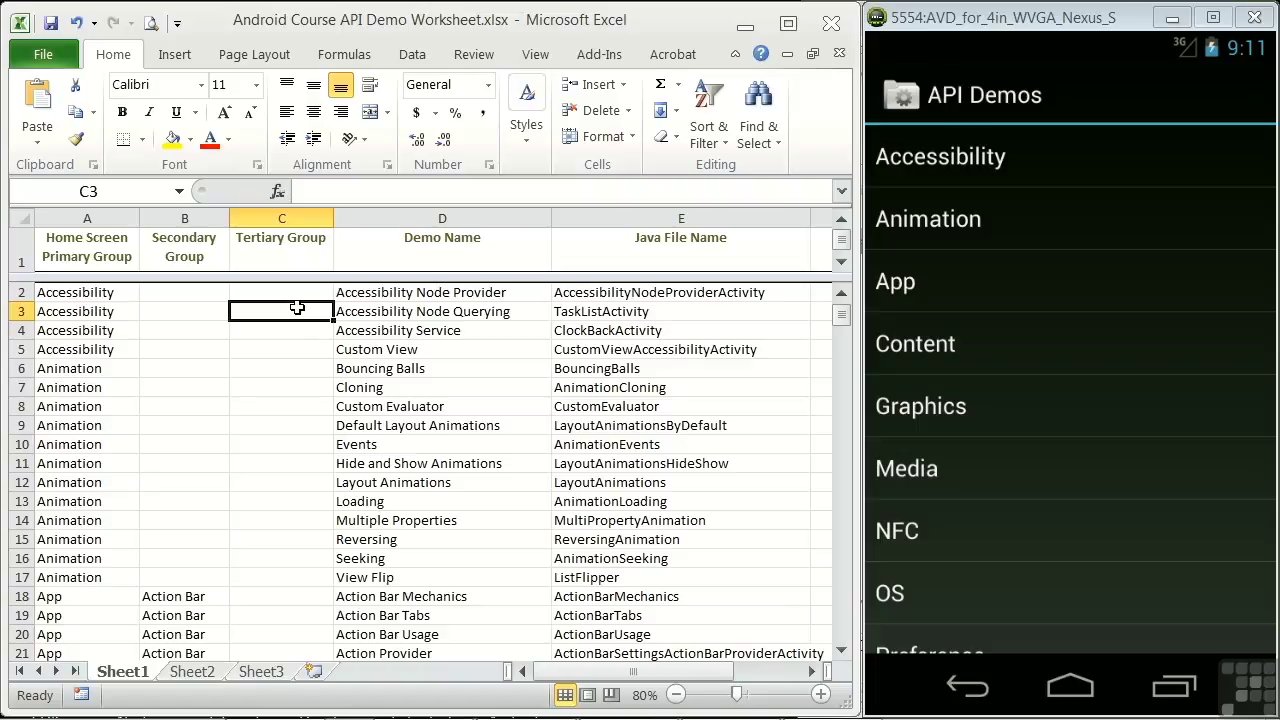
pyautogui.click(89, 216)
pyautogui.click(399, 216)
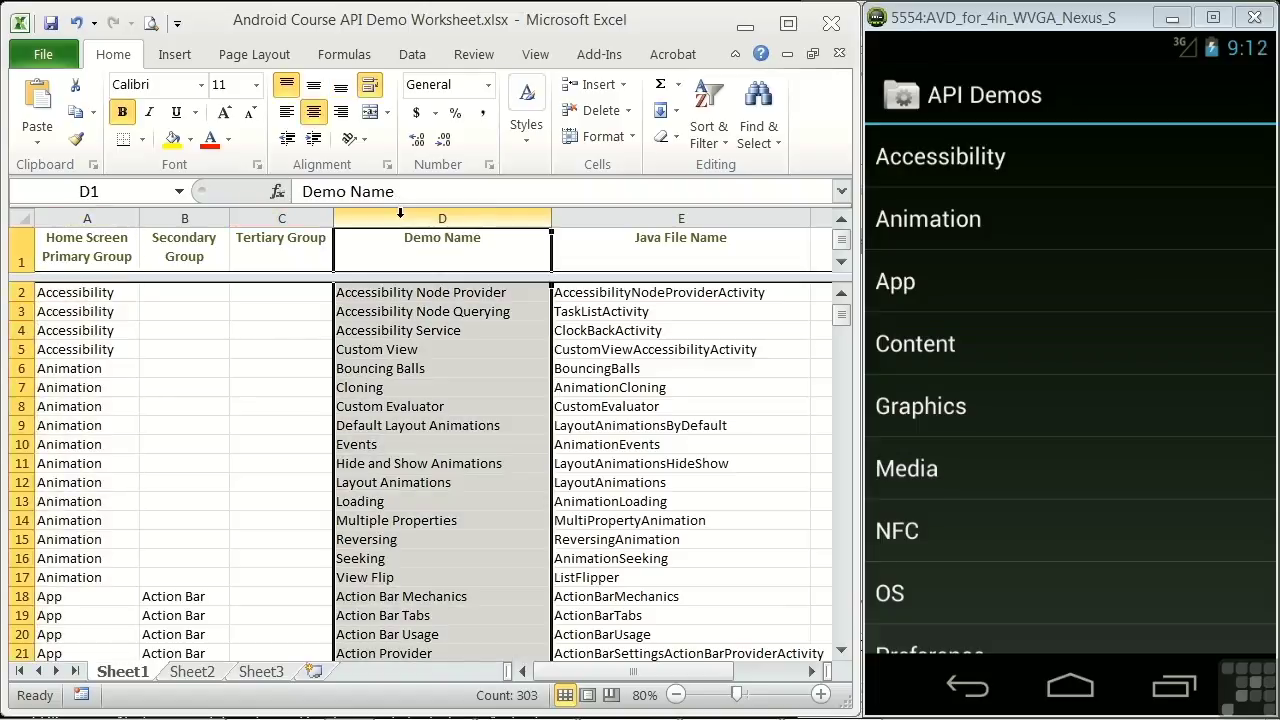
pyautogui.click(591, 212)
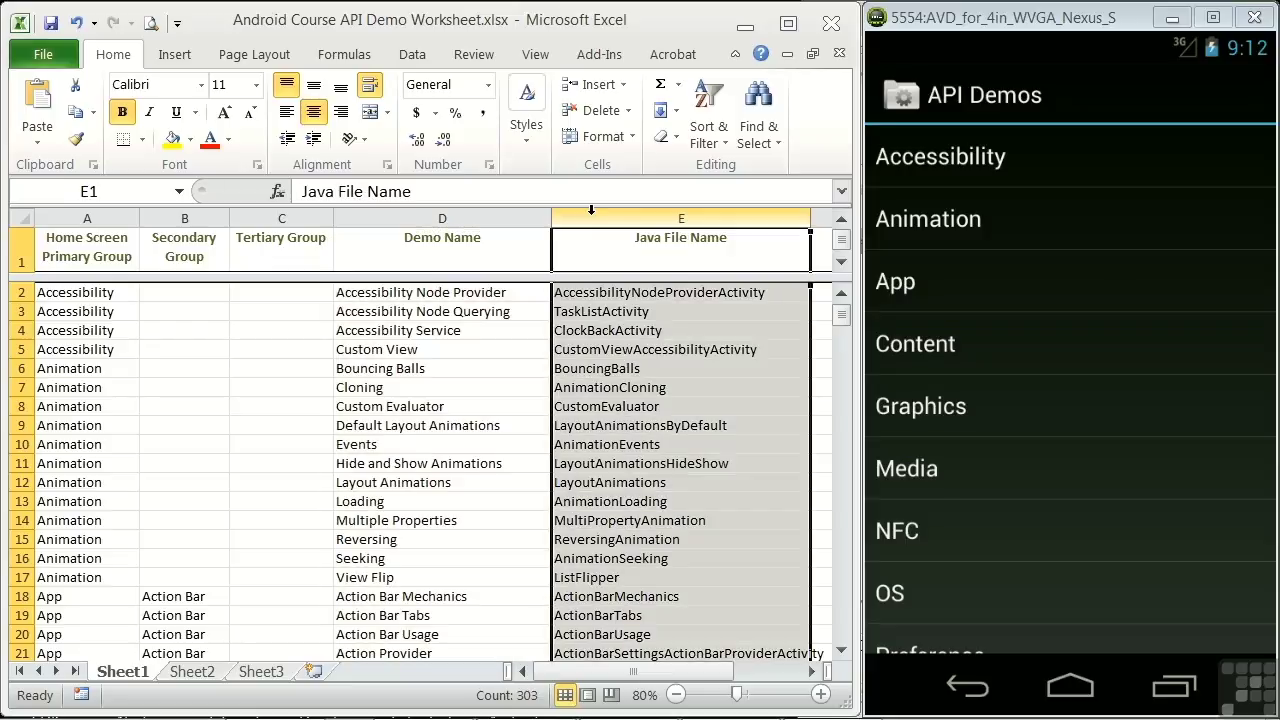
pyautogui.click(184, 214)
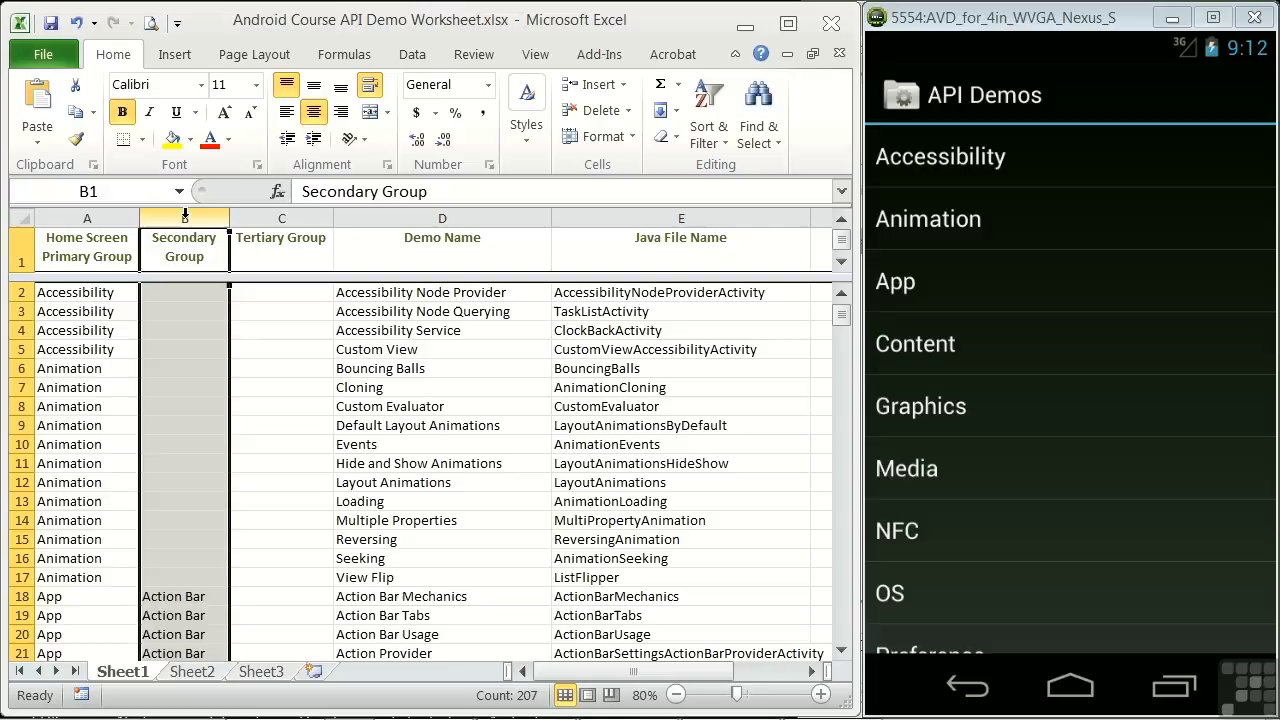
pyautogui.click(281, 216)
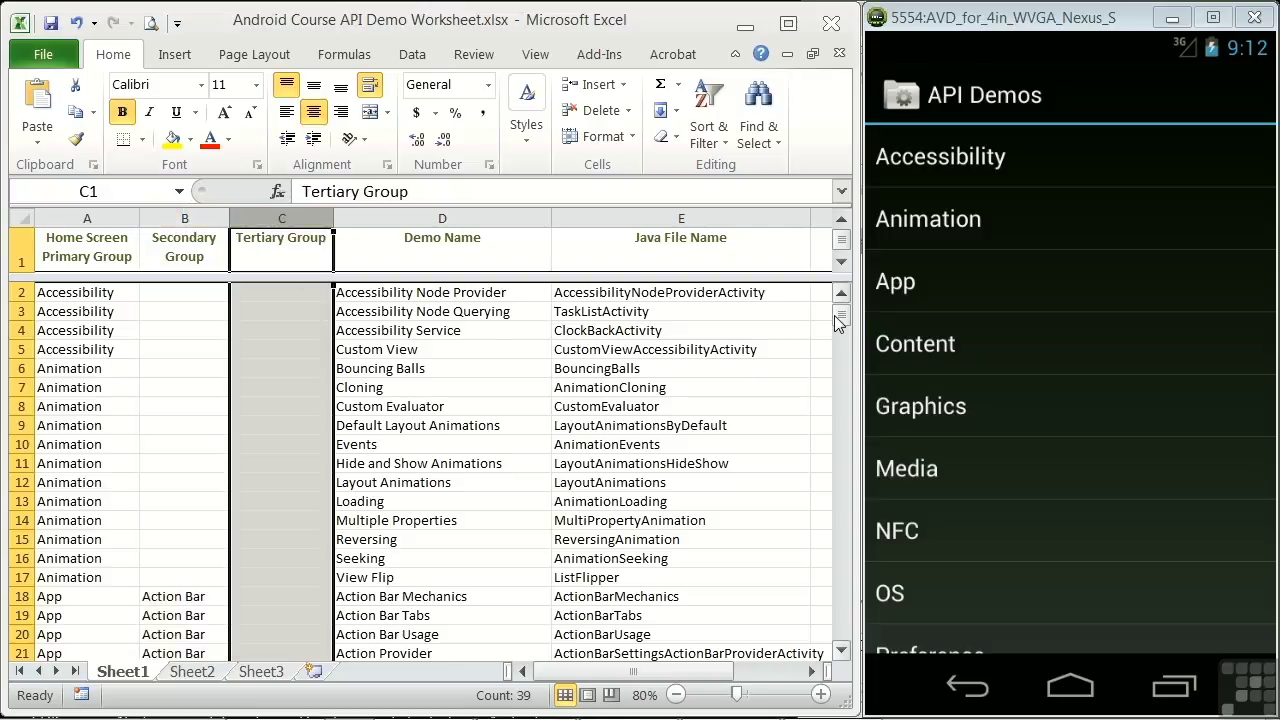
# - Locate row 175, the Views Animation demo Shake with Java file Animation1
pyautogui.moveTo(834, 315); pyautogui.dragTo(804, 496)
pyautogui.click(165, 336)
pyautogui.click(16, 405)
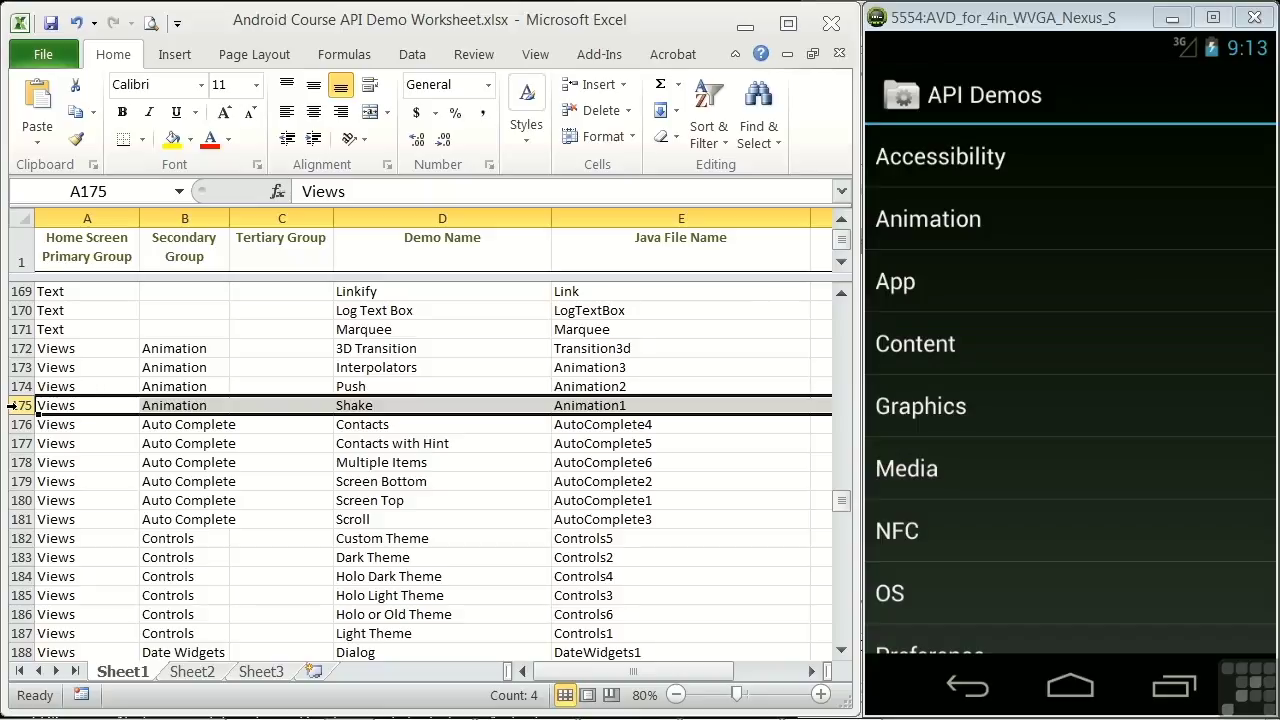
pyautogui.click(622, 405)
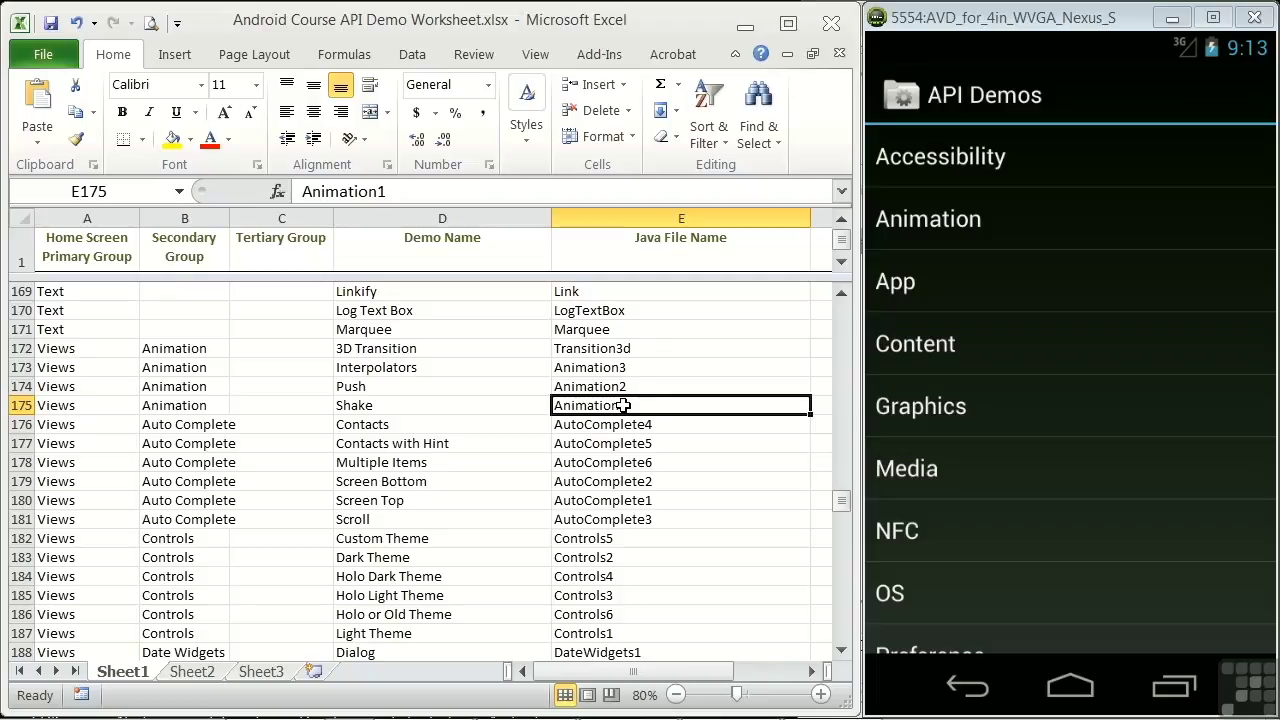
pyautogui.click(356, 407)
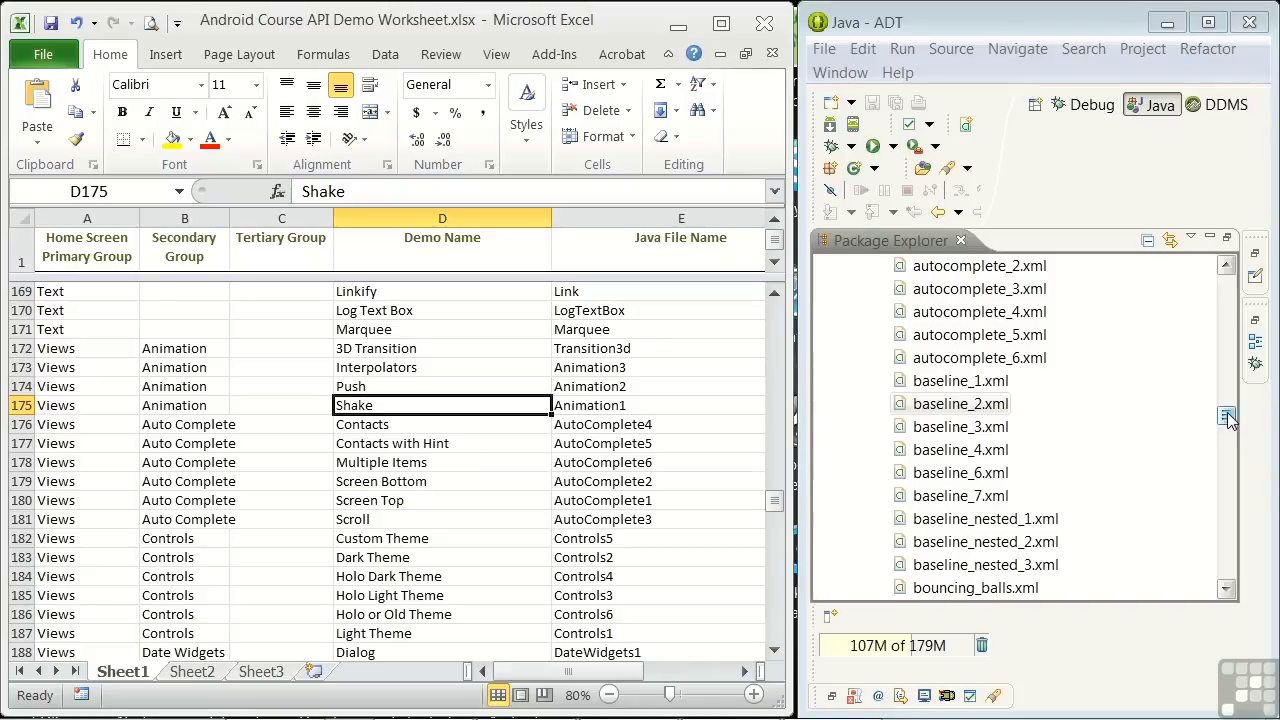
# - Match the Accessibility entry in A2 to the ApiDemos src accessibility package
pyautogui.moveTo(1226, 415); pyautogui.dragTo(1250, 285)
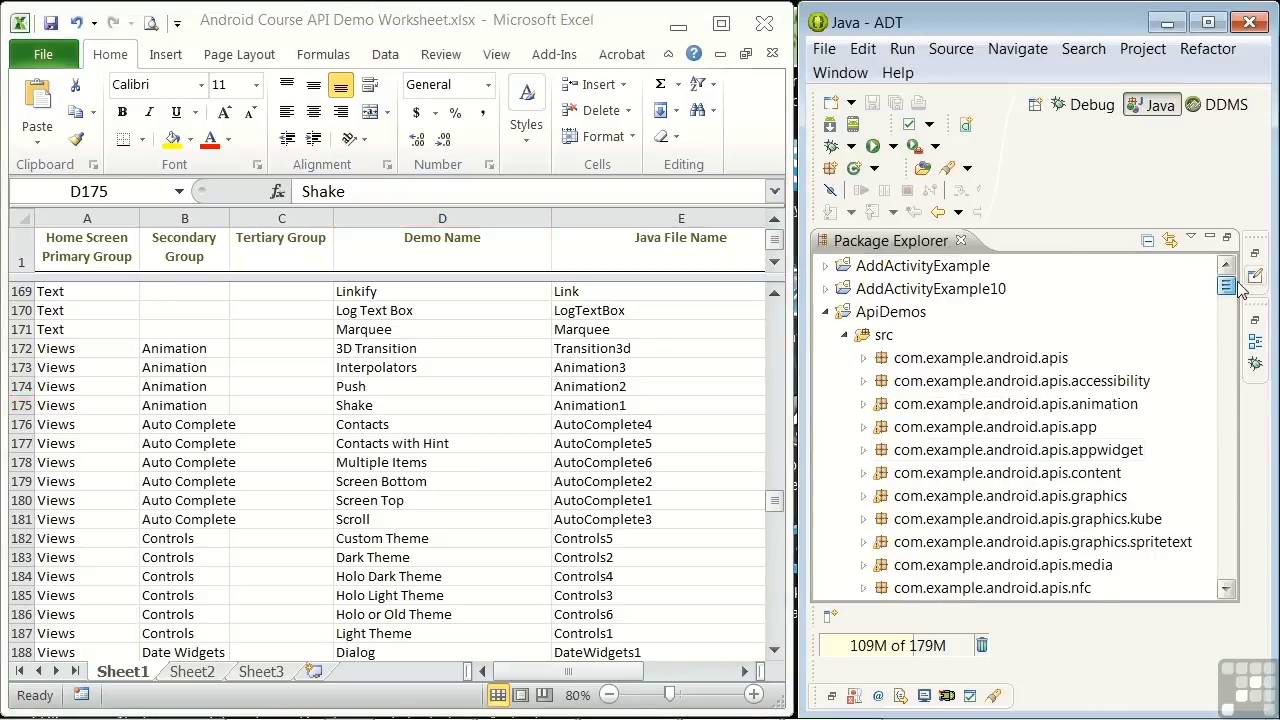
pyautogui.moveTo(777, 501); pyautogui.dragTo(777, 292)
pyautogui.click(115, 337)
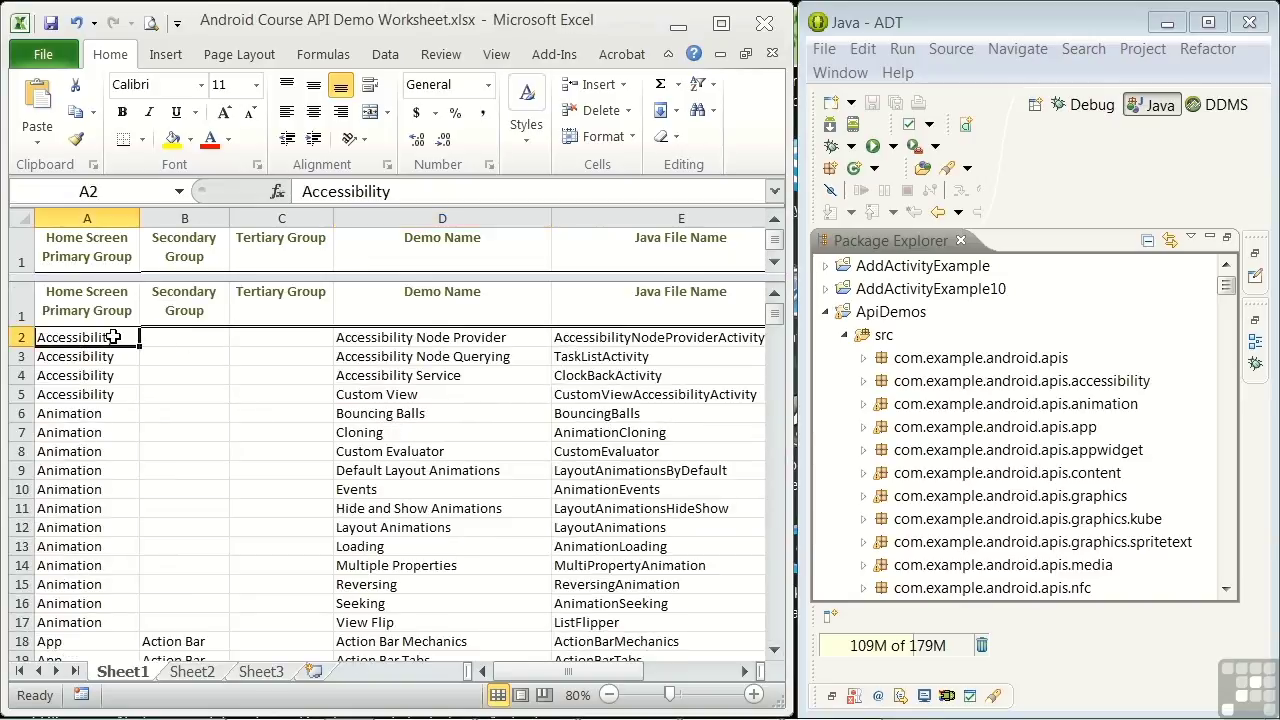
pyautogui.click(920, 382)
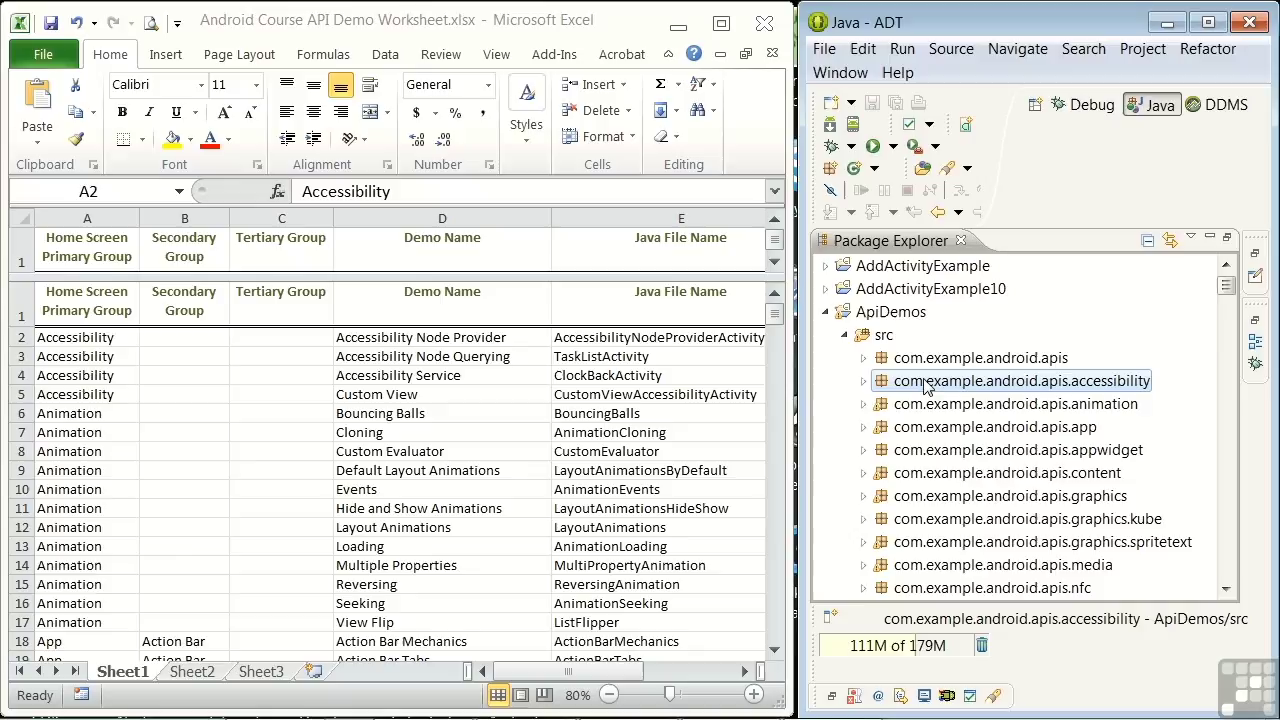
# - Match the Kube row 106 to the com.example.android.apis.graphics.kube package
pyautogui.moveTo(774, 313); pyautogui.dragTo(752, 425)
pyautogui.click(20, 462)
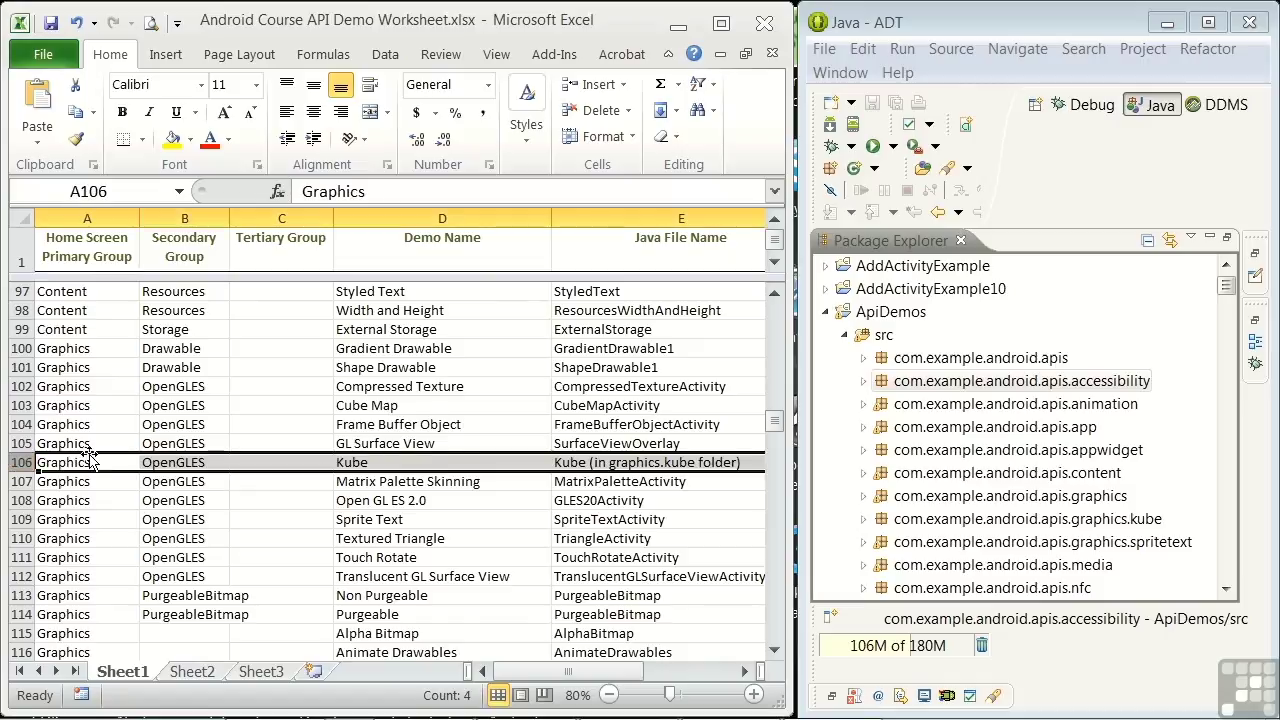
pyautogui.click(572, 465)
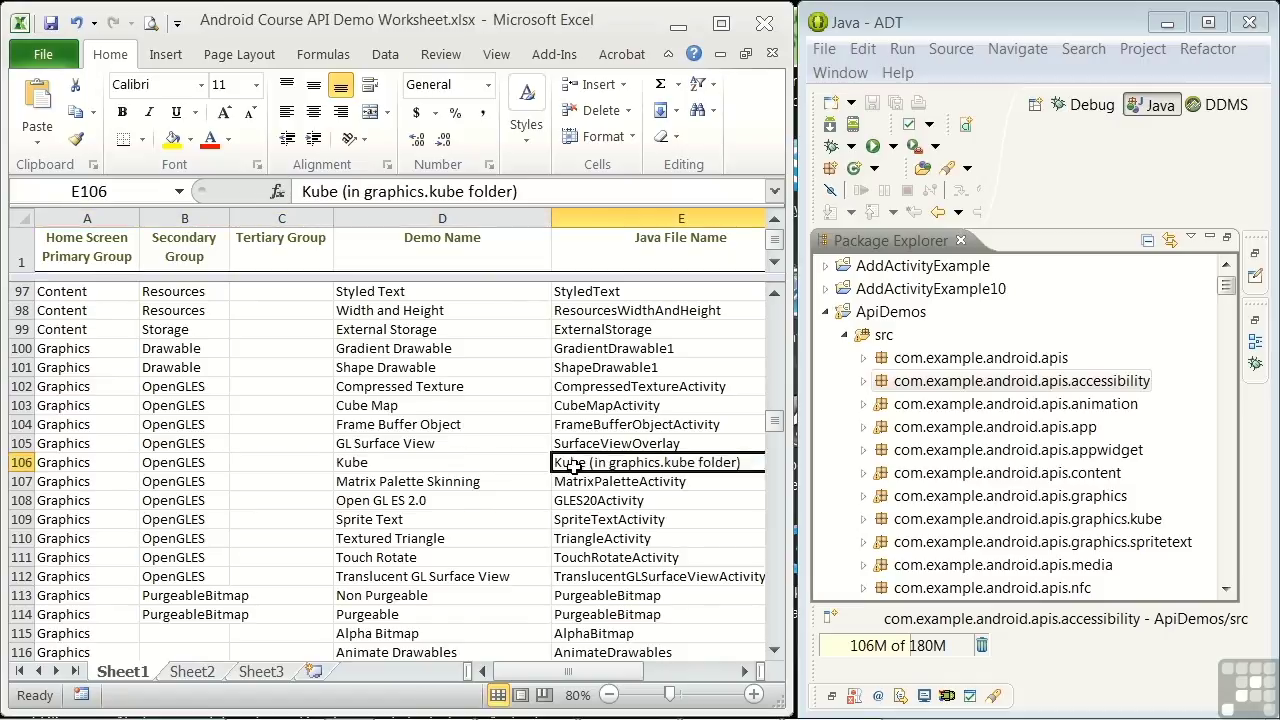
pyautogui.click(1058, 516)
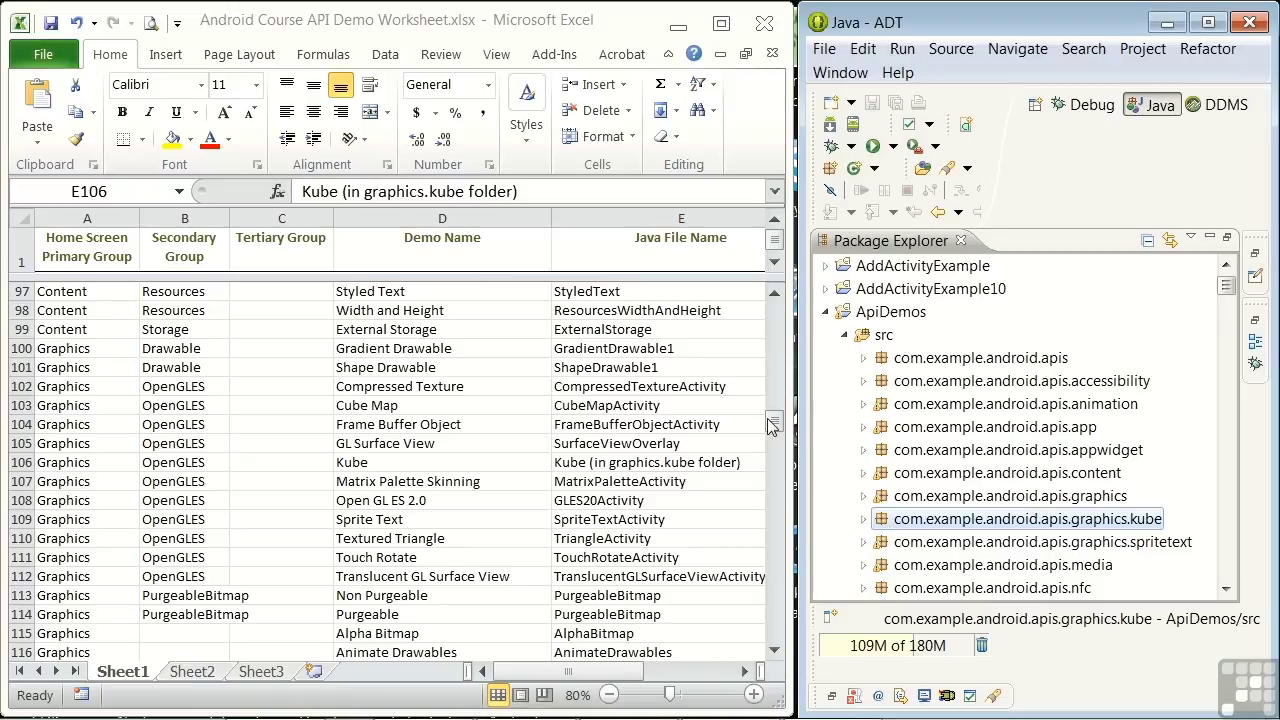
pyautogui.moveTo(775, 424); pyautogui.dragTo(762, 500)
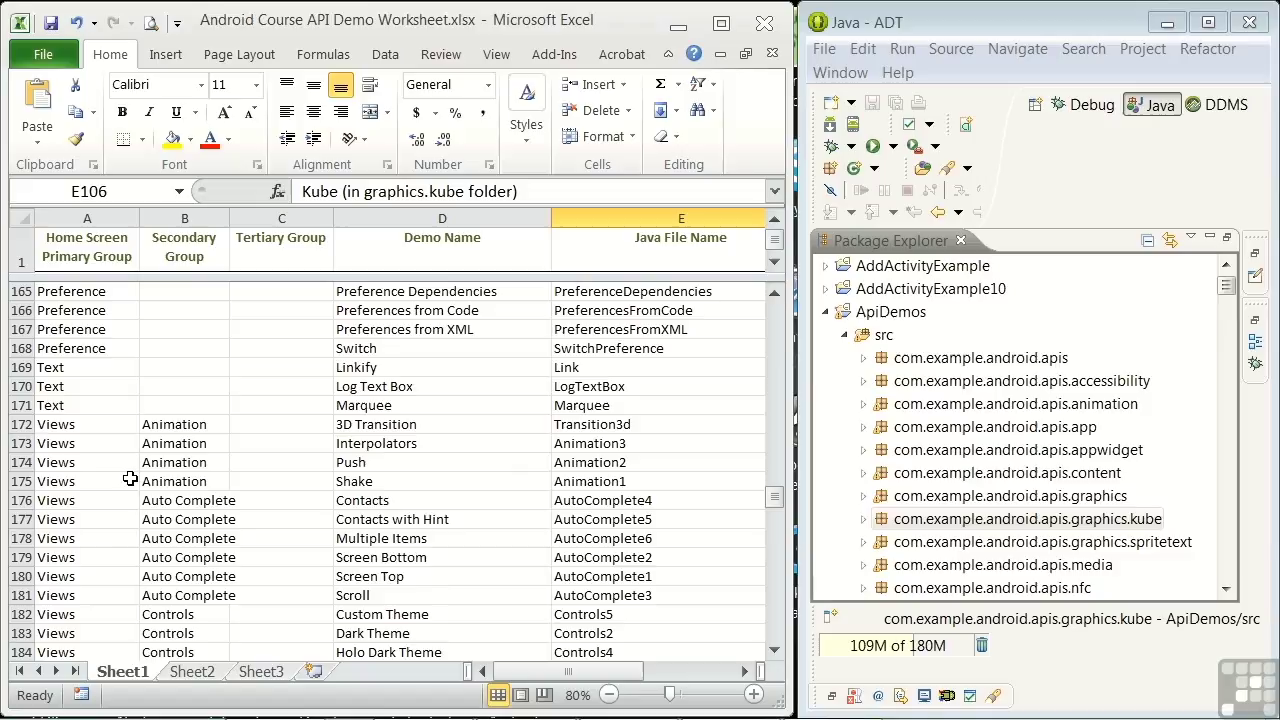
# - Open the Views > Animation > 3D Transition demo in the emulator's API Demos app
pyautogui.click(173, 426)
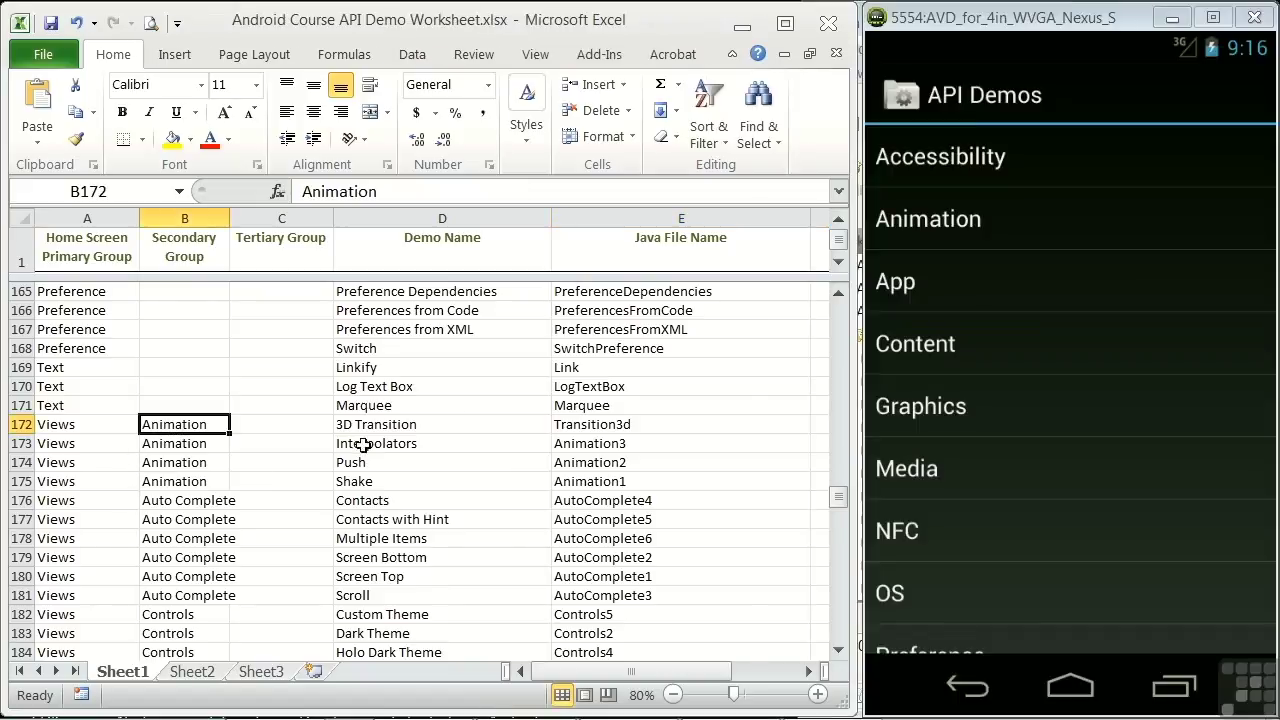
pyautogui.click(952, 567)
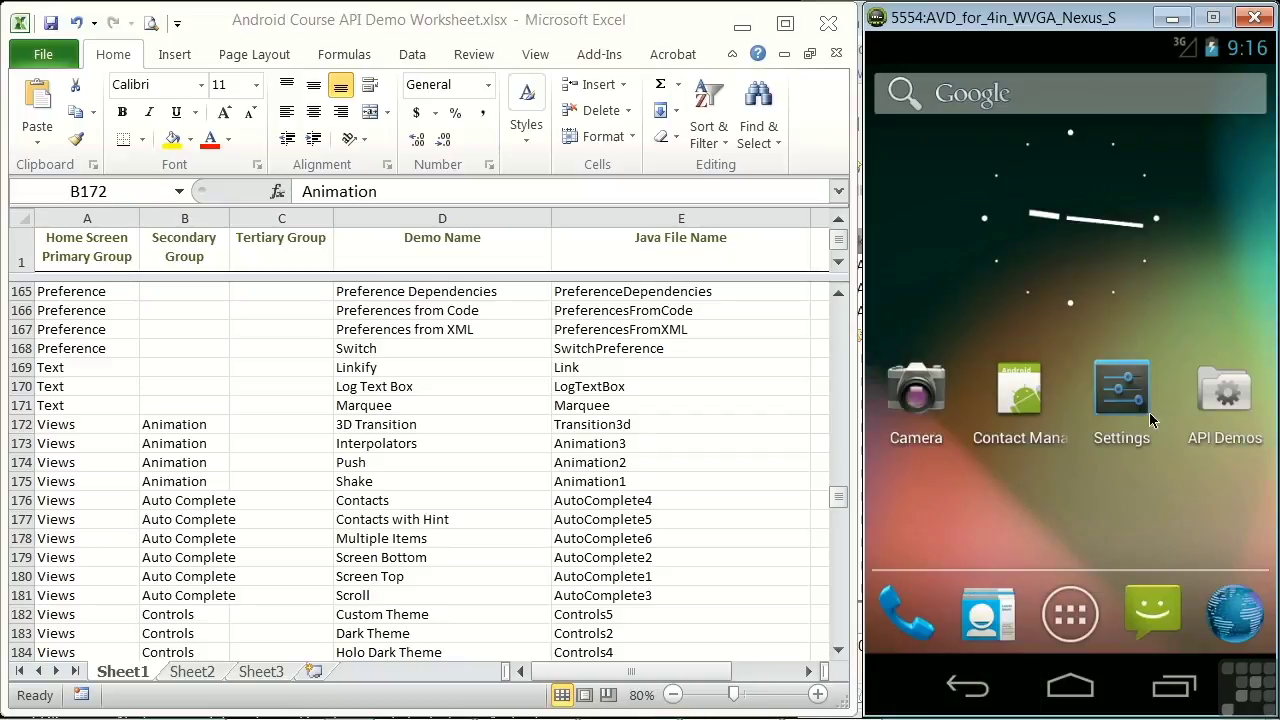
pyautogui.click(1236, 394)
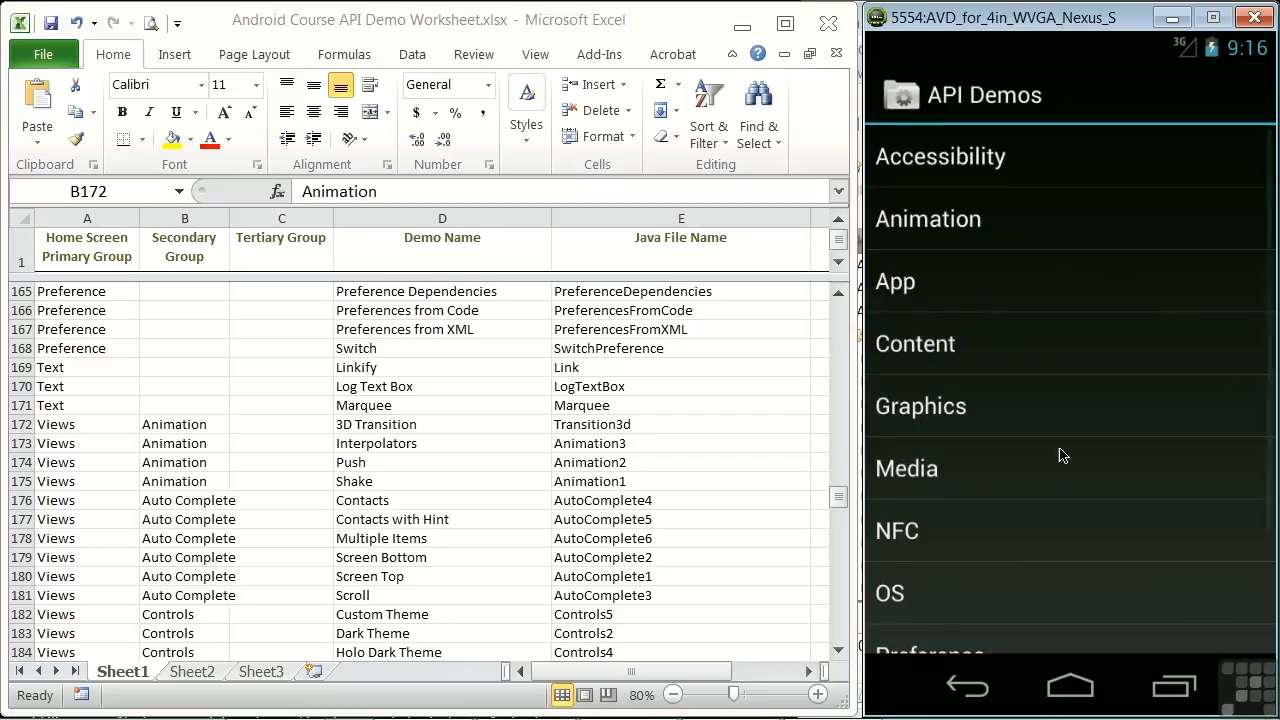
pyautogui.moveTo(1065, 456); pyautogui.dragTo(1056, 240)
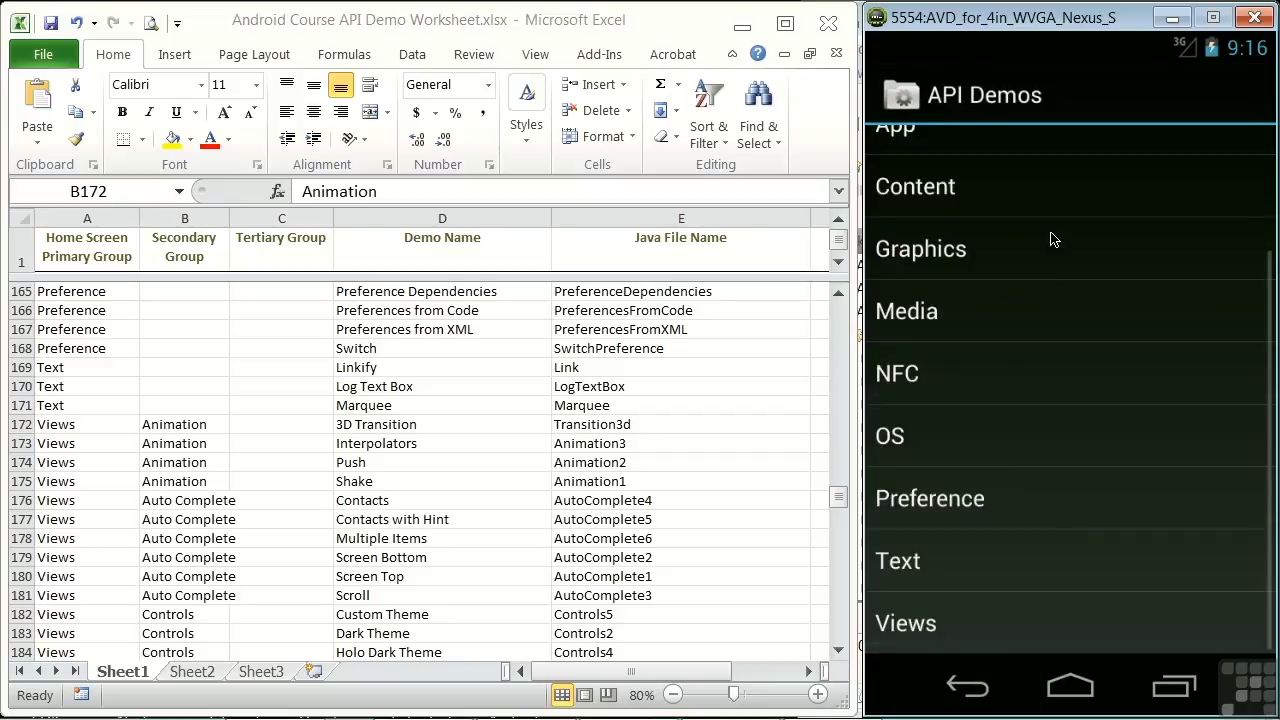
pyautogui.click(910, 625)
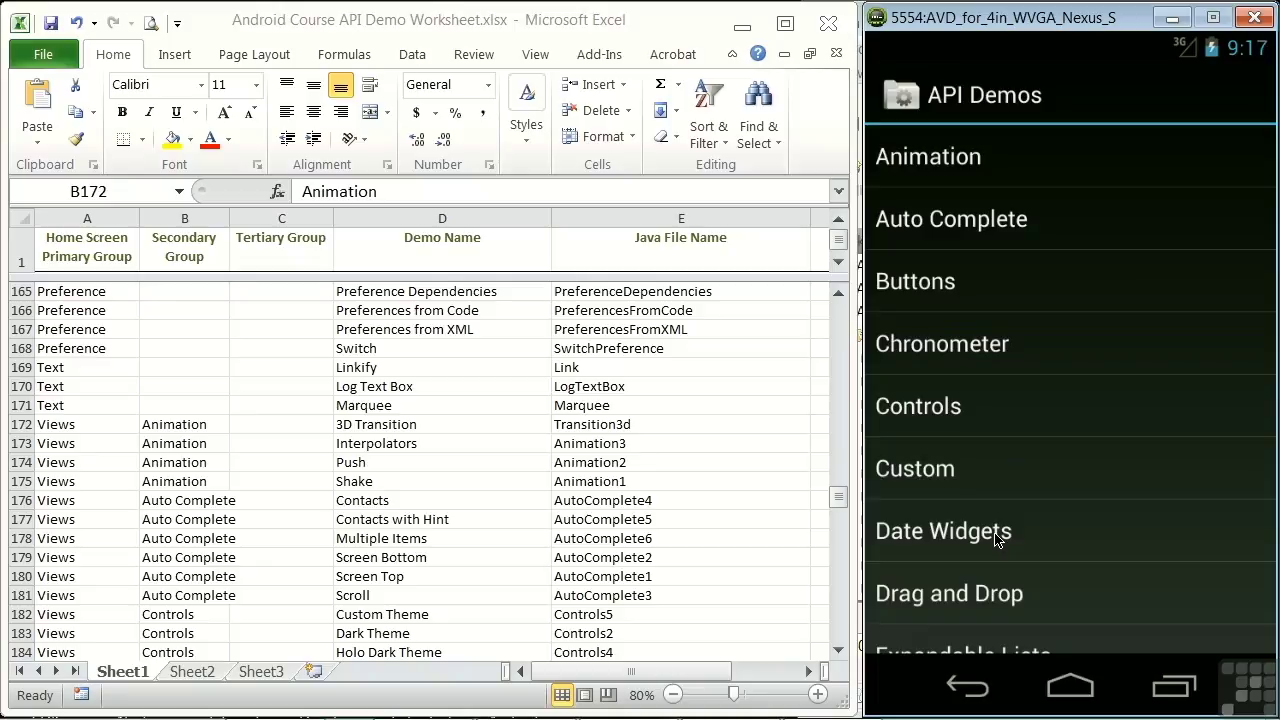
pyautogui.click(940, 171)
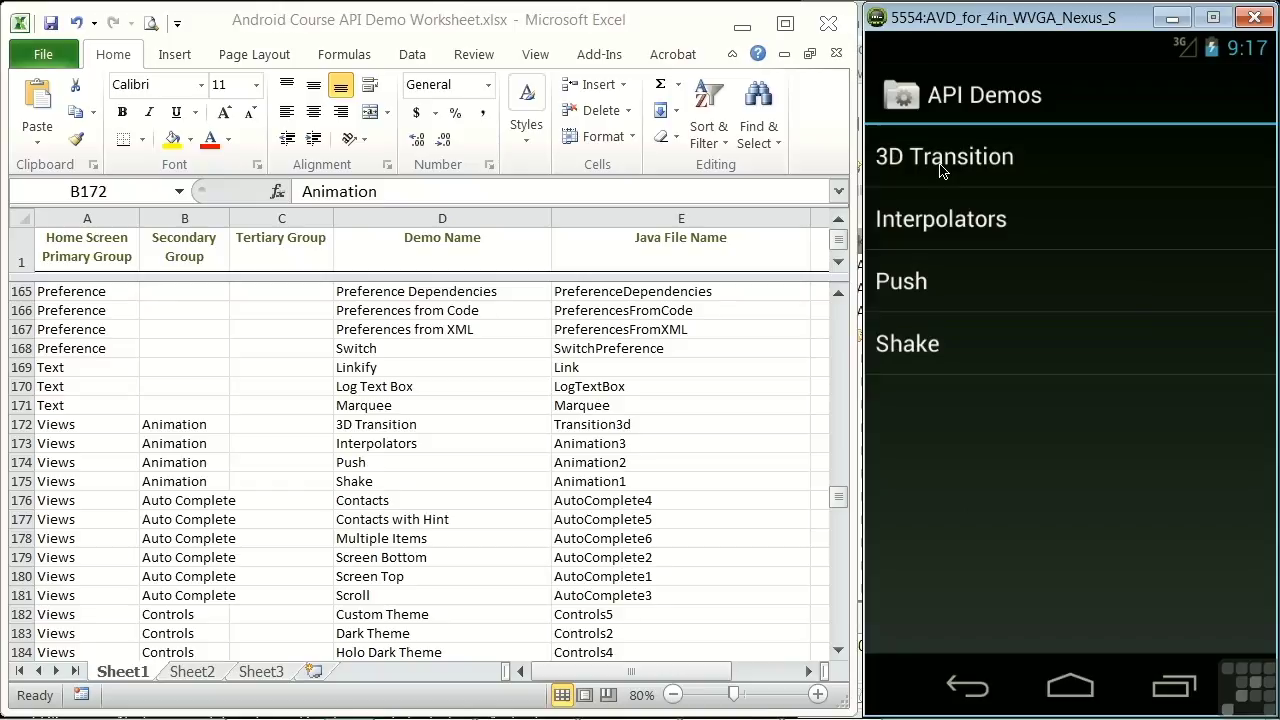
pyautogui.click(940, 171)
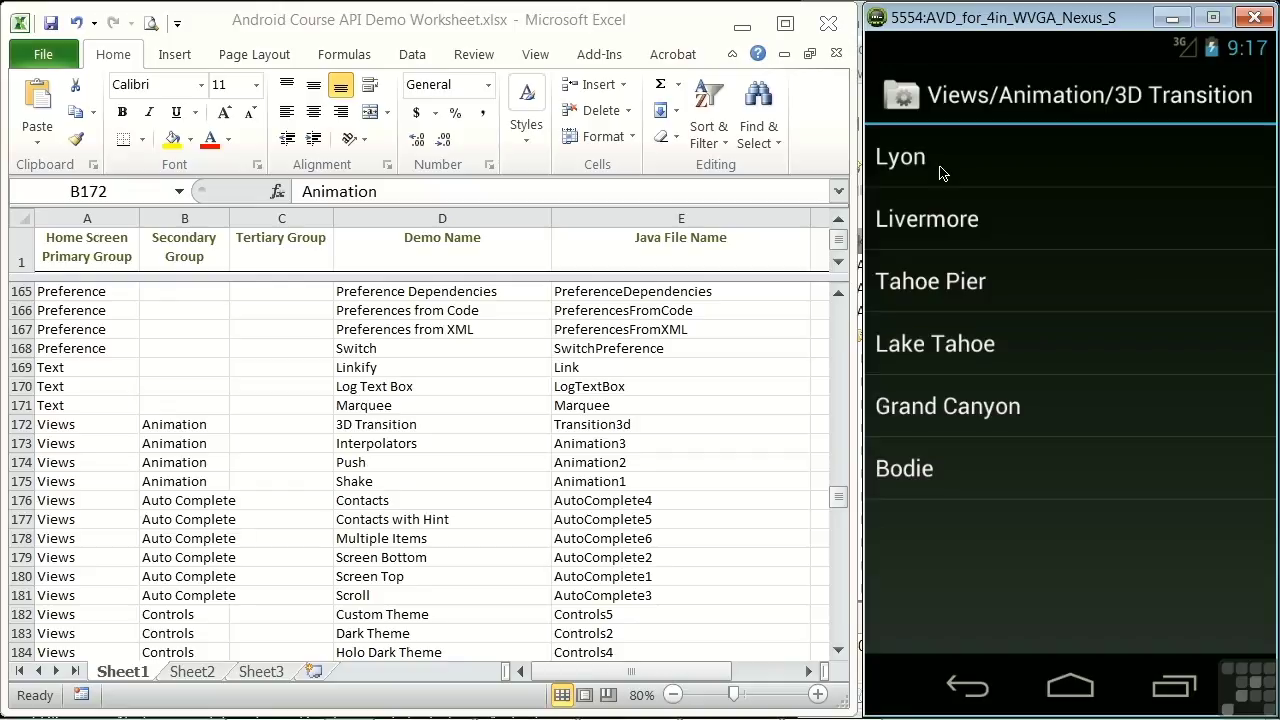
# - Flip to the Lyon and Livermore photos and back to the city list
pyautogui.click(922, 165)
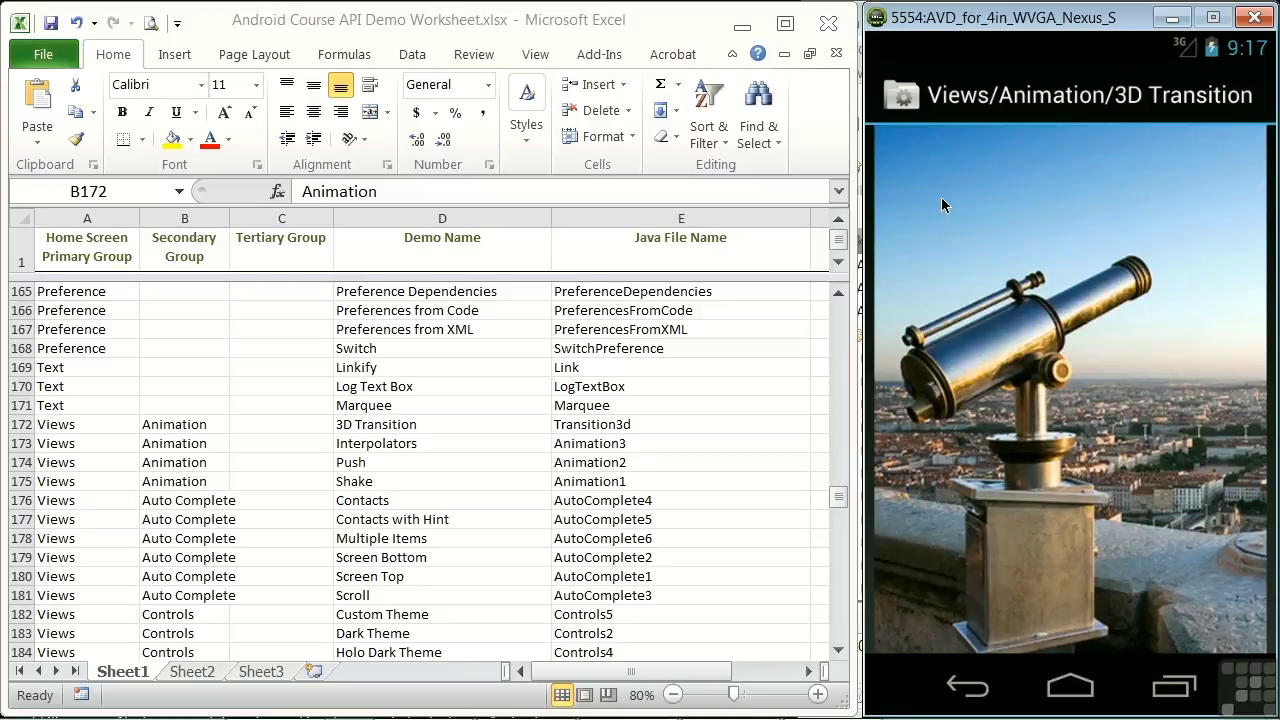
pyautogui.click(942, 201)
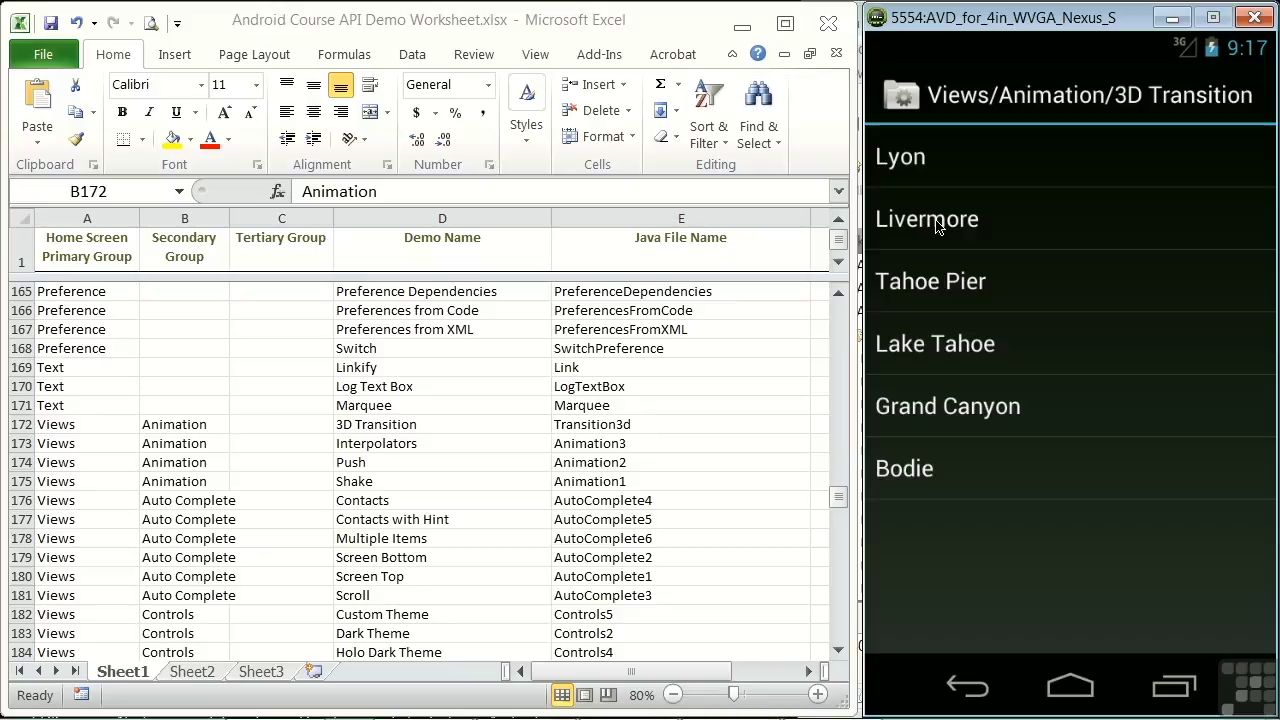
pyautogui.click(937, 226)
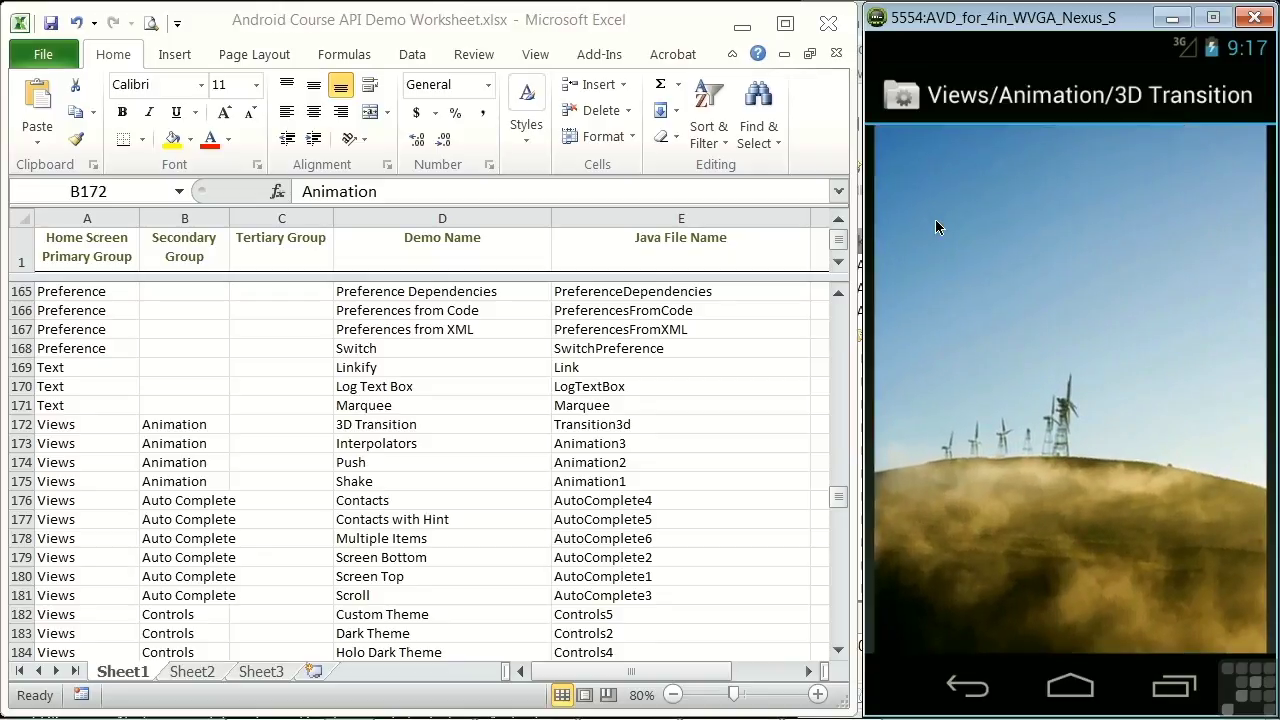
pyautogui.click(936, 224)
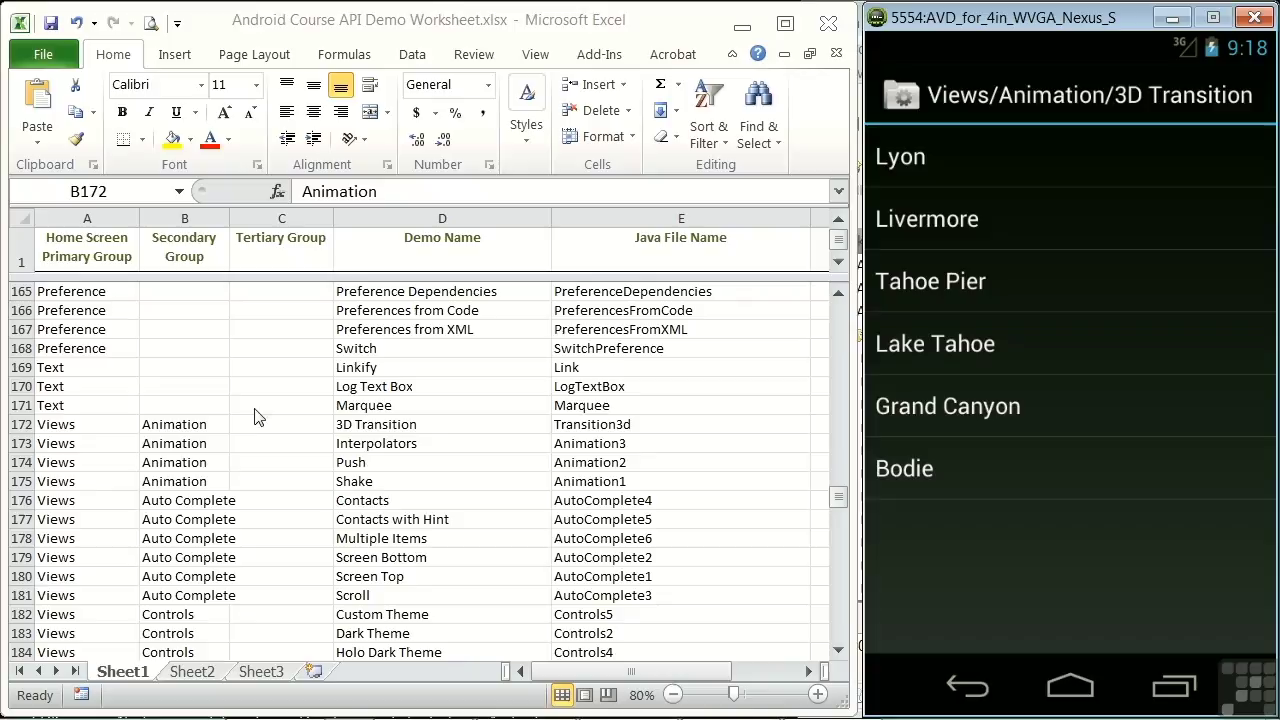
# - Select the Bottom demo's row 210 and return to the top-level API Demos list
pyautogui.moveTo(838, 497); pyautogui.dragTo(836, 538)
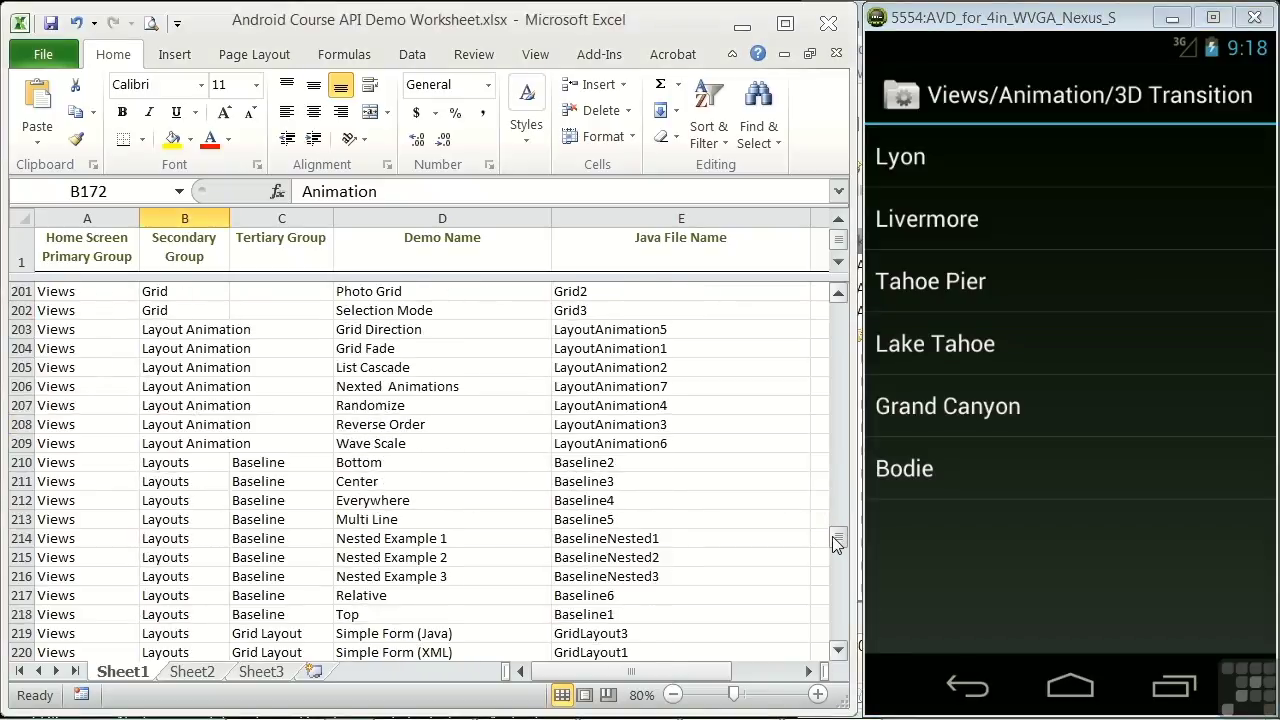
pyautogui.click(20, 462)
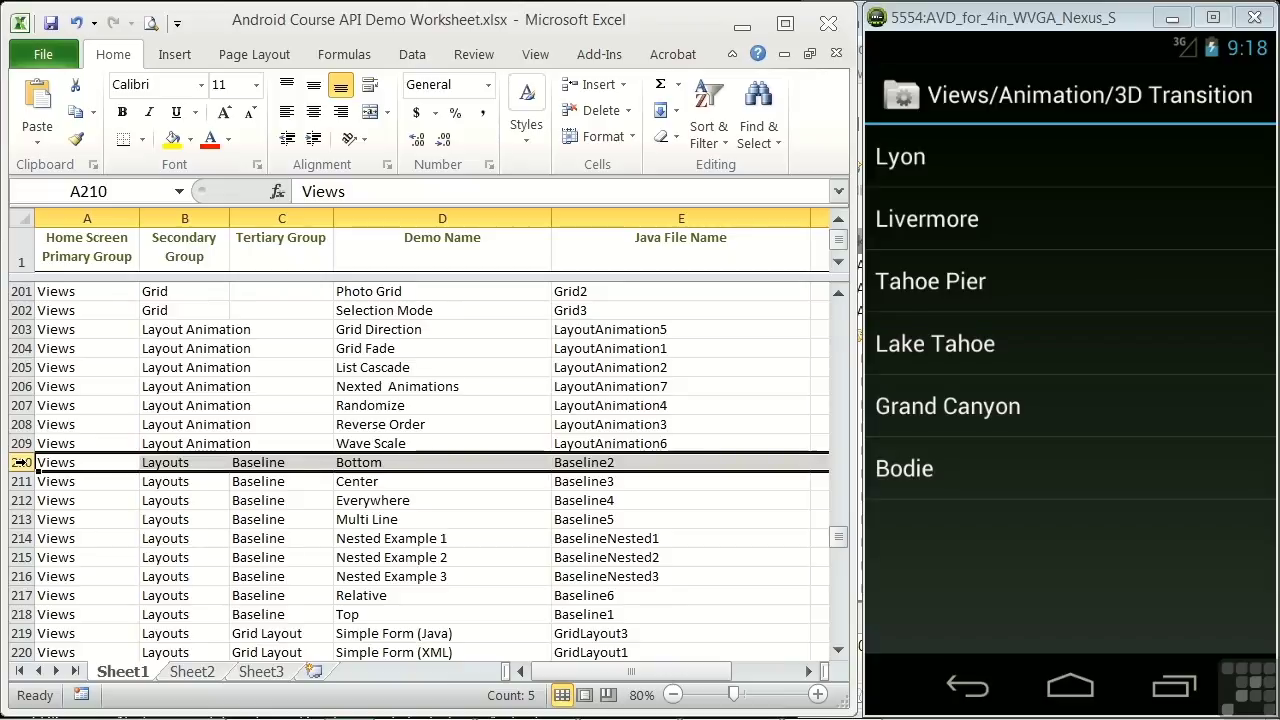
pyautogui.click(978, 690)
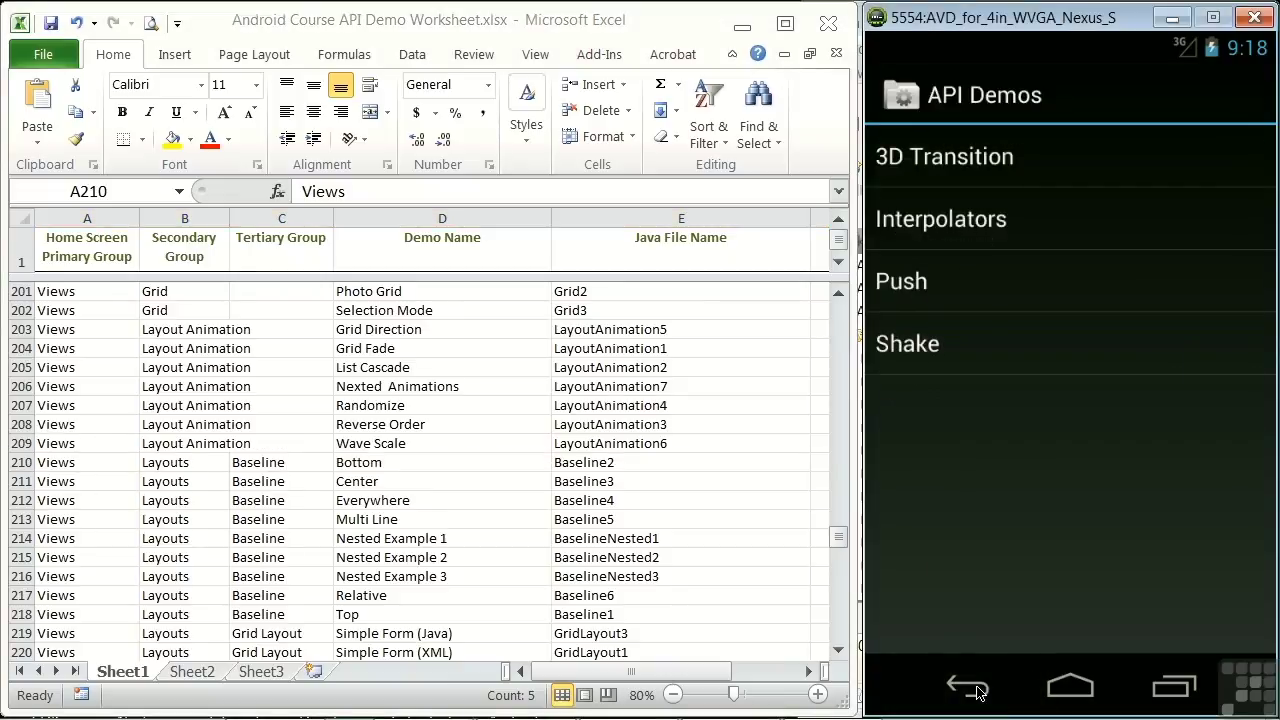
pyautogui.click(968, 687)
pyautogui.click(968, 687)
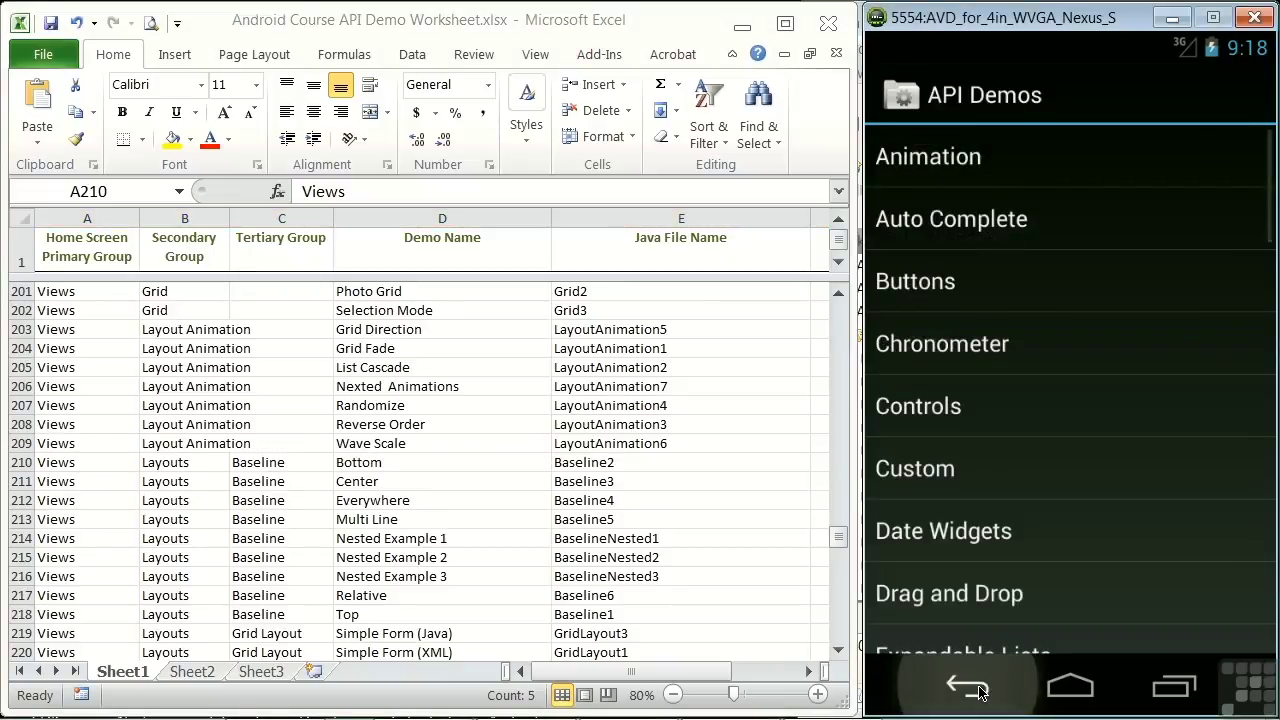
# - Run the Views > Layouts > Baseline > 2. Bottom demo in the emulator
pyautogui.click(903, 632)
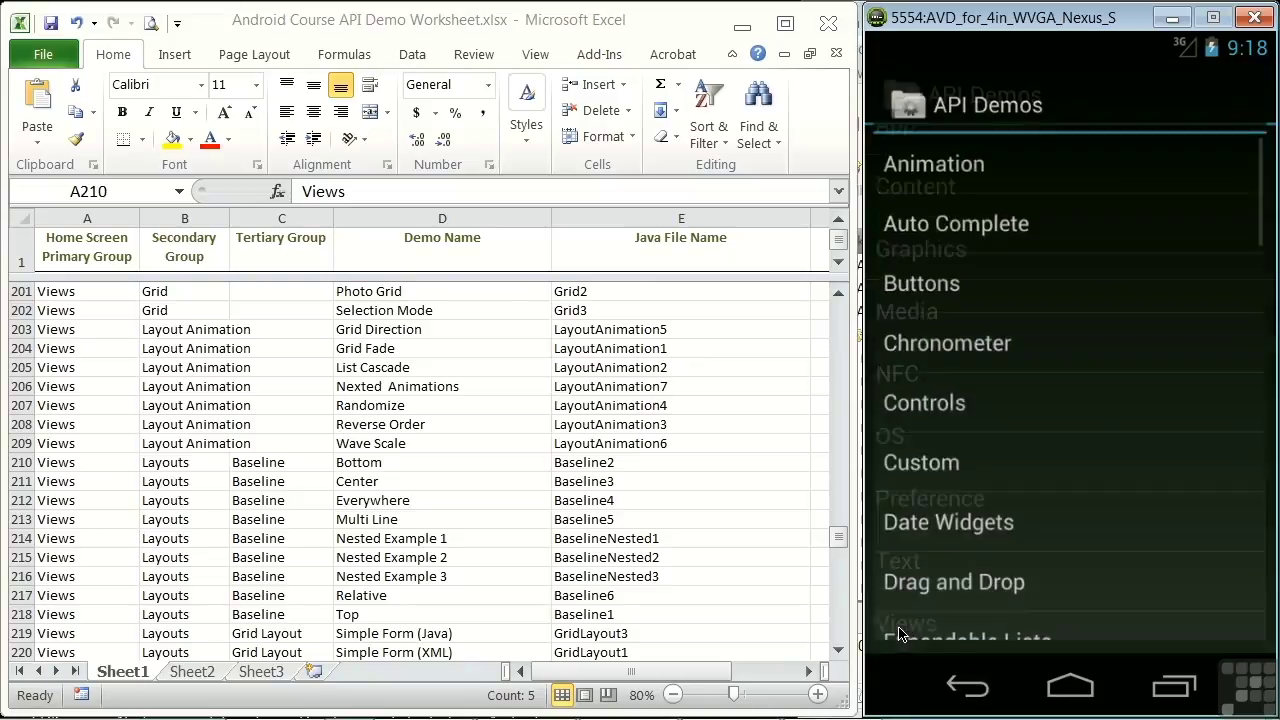
pyautogui.moveTo(903, 632); pyautogui.dragTo(978, 240)
pyautogui.moveTo(1006, 564); pyautogui.dragTo(1023, 334)
pyautogui.moveTo(1003, 647); pyautogui.dragTo(1018, 517)
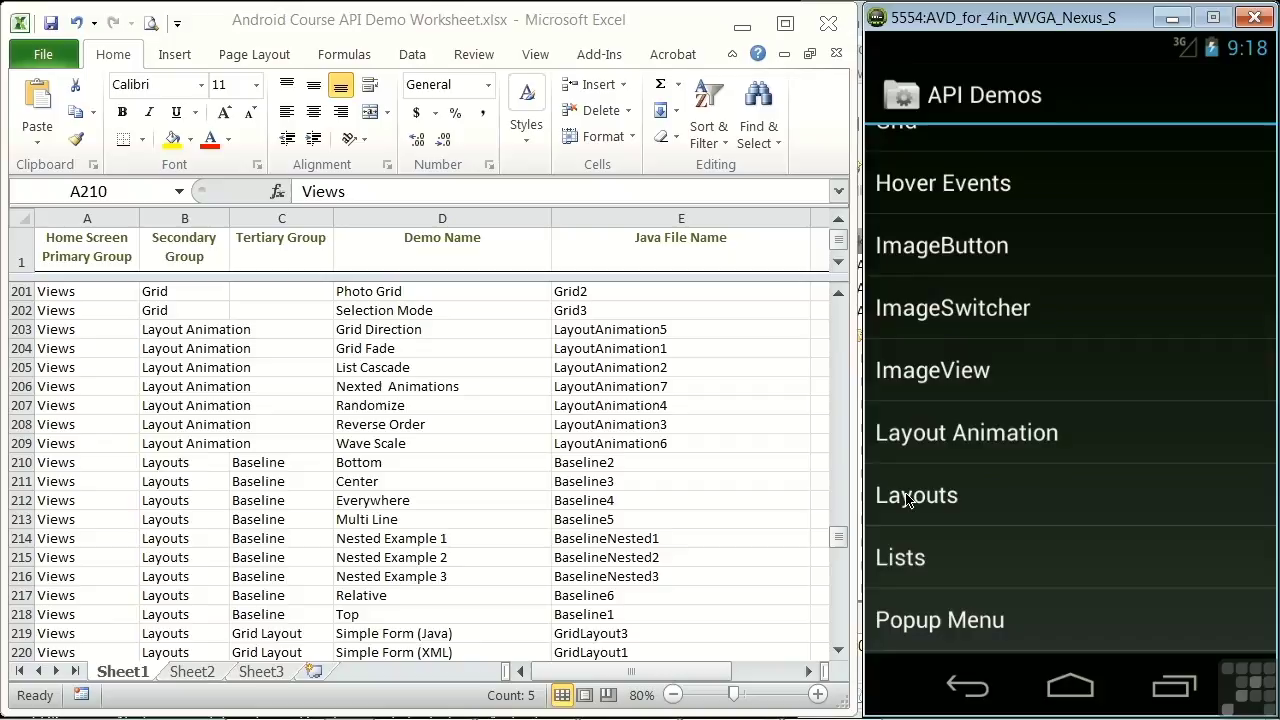
pyautogui.click(1015, 495)
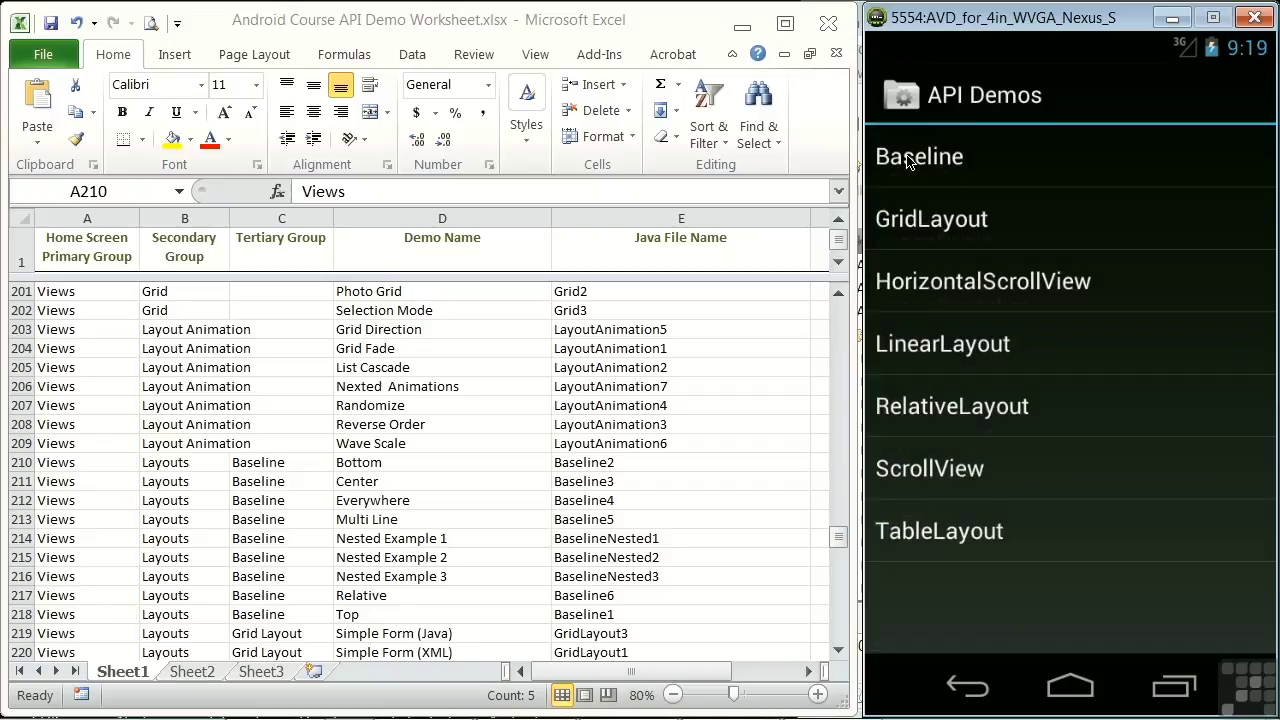
pyautogui.click(912, 162)
pyautogui.click(922, 225)
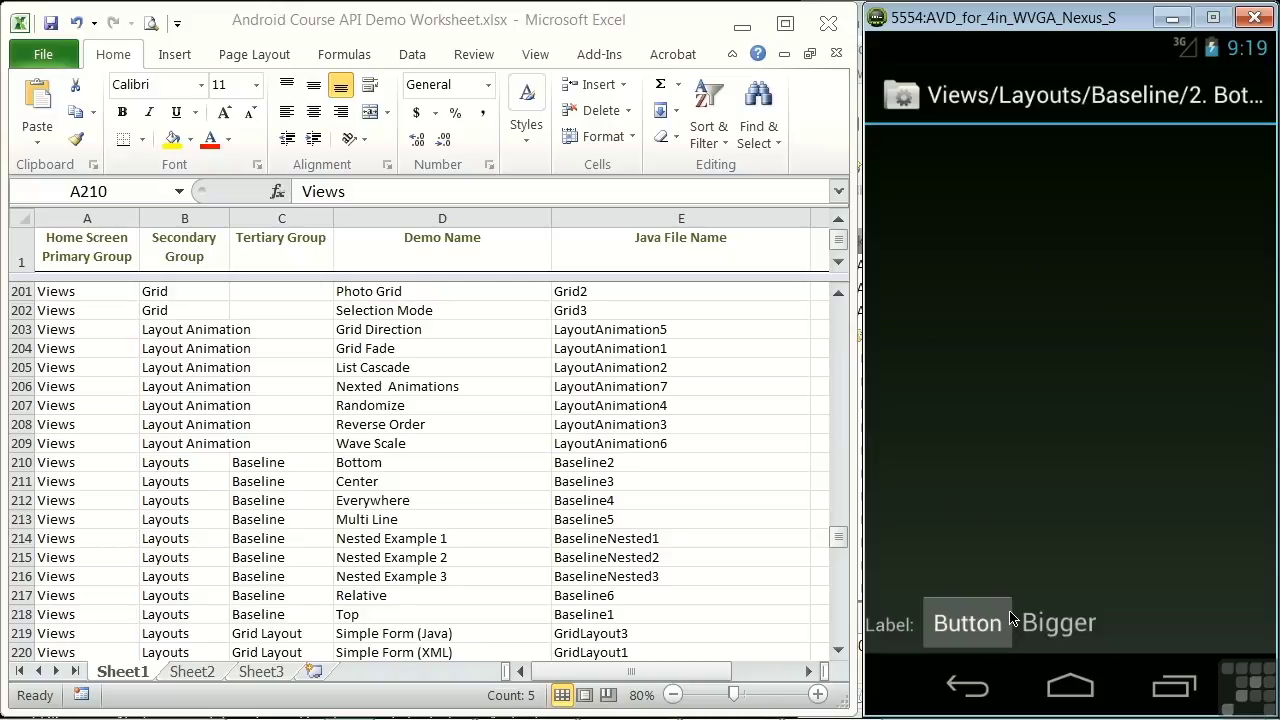
# - Delete the Views entry from cell A210 and commit the blank cell
pyautogui.click(955, 686)
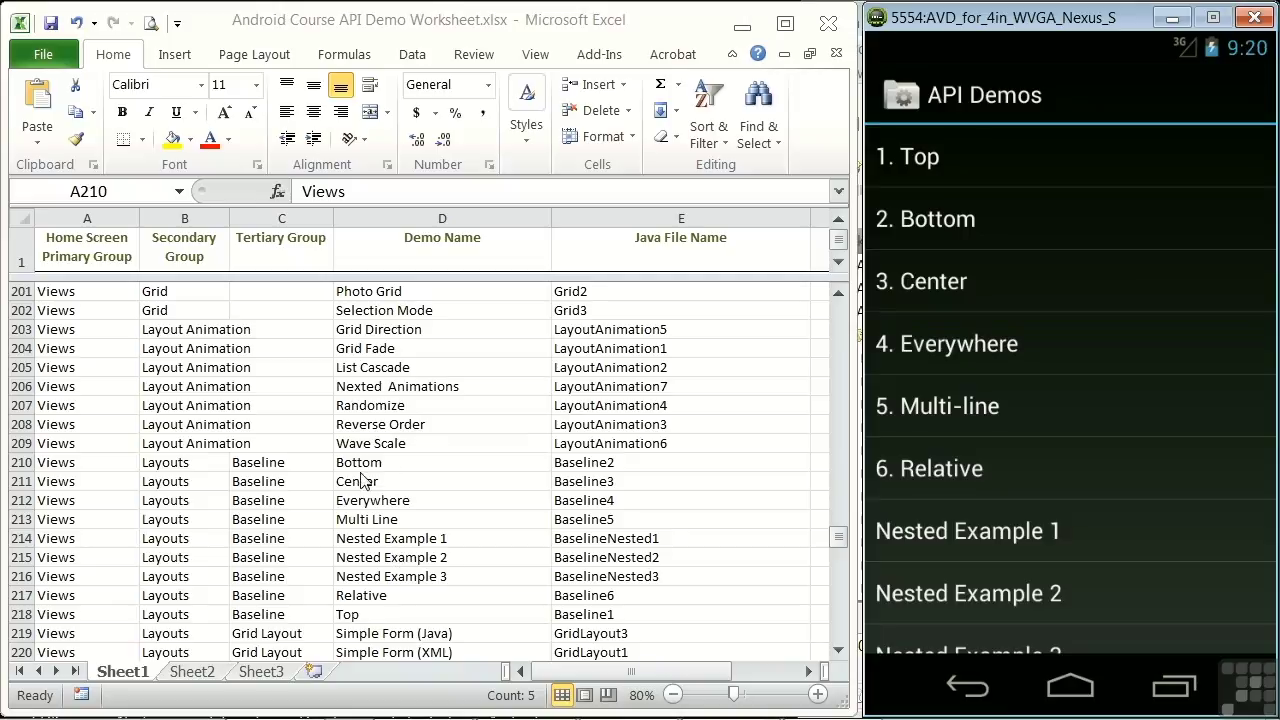
pyautogui.hotkey('ctrl', 'c')
pyautogui.press('BackSpace')
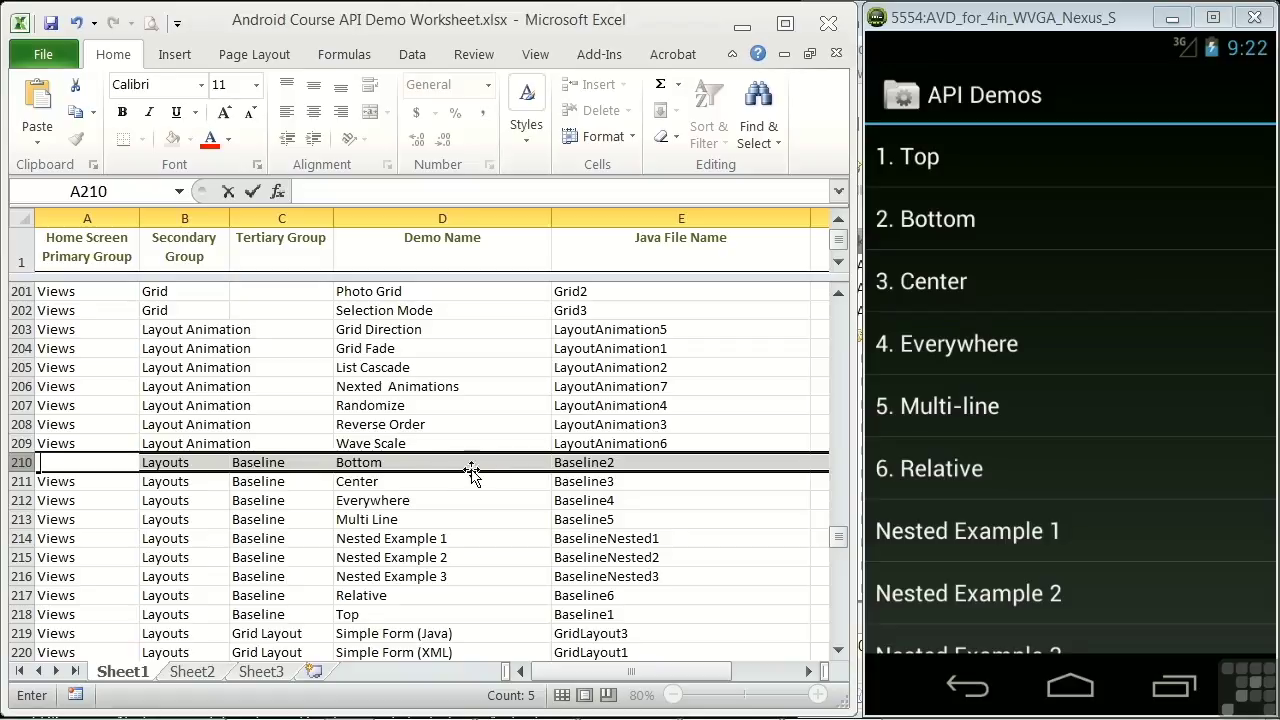
pyautogui.click(573, 461)
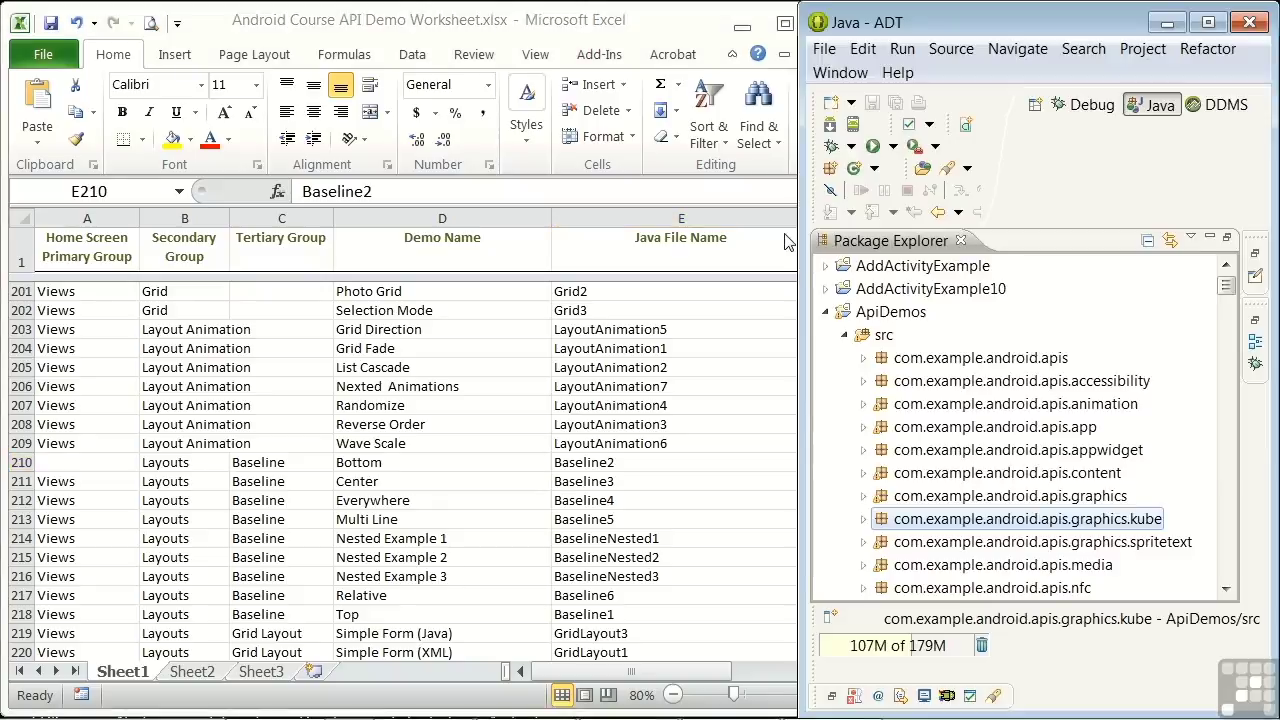
# - Expand com.example.android.apis.view and select Baseline2.java
pyautogui.scroll(-5, 1220, 468)
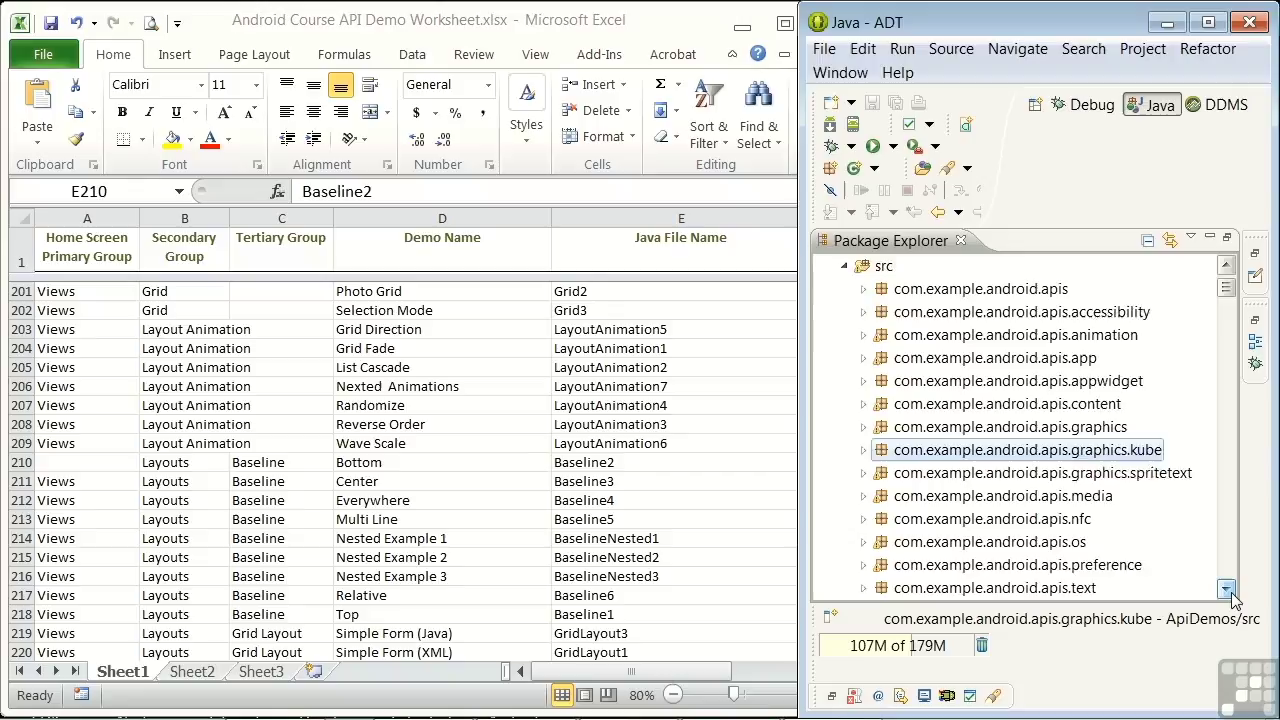
pyautogui.doubleClick(1090, 566)
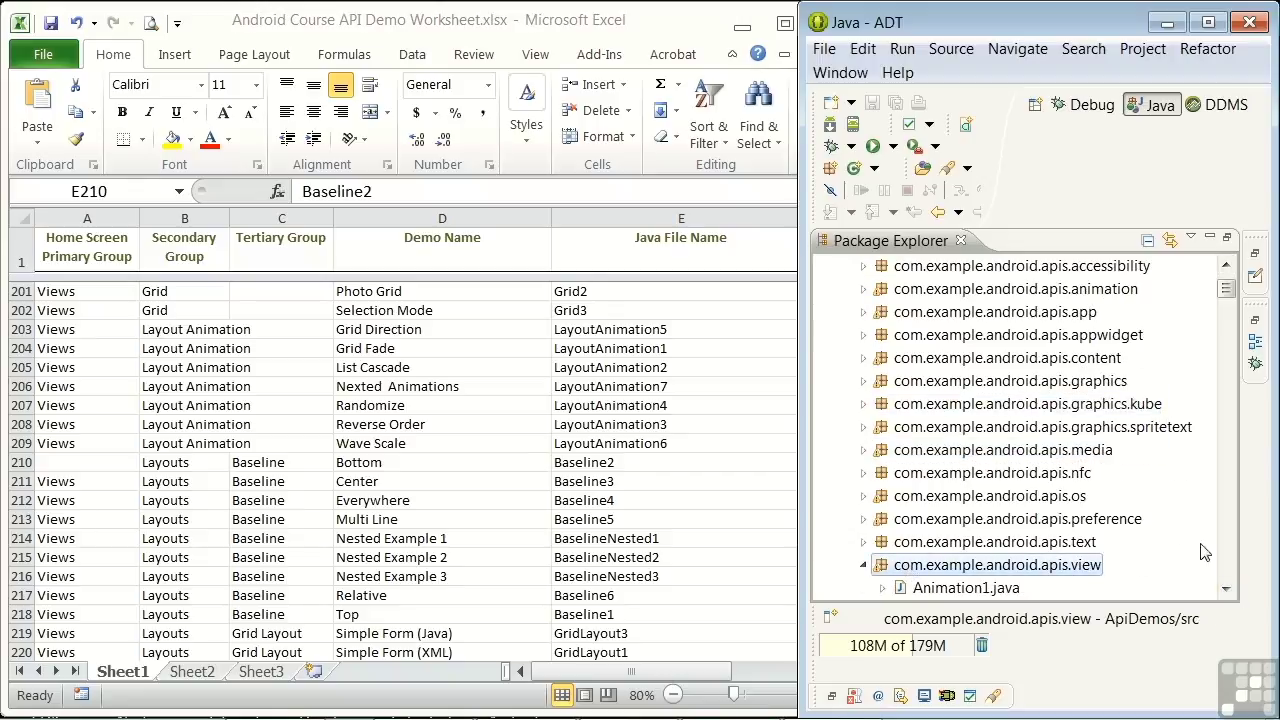
pyautogui.click(1226, 590)
pyautogui.click(1226, 590)
pyautogui.scroll(-4, 1228, 597)
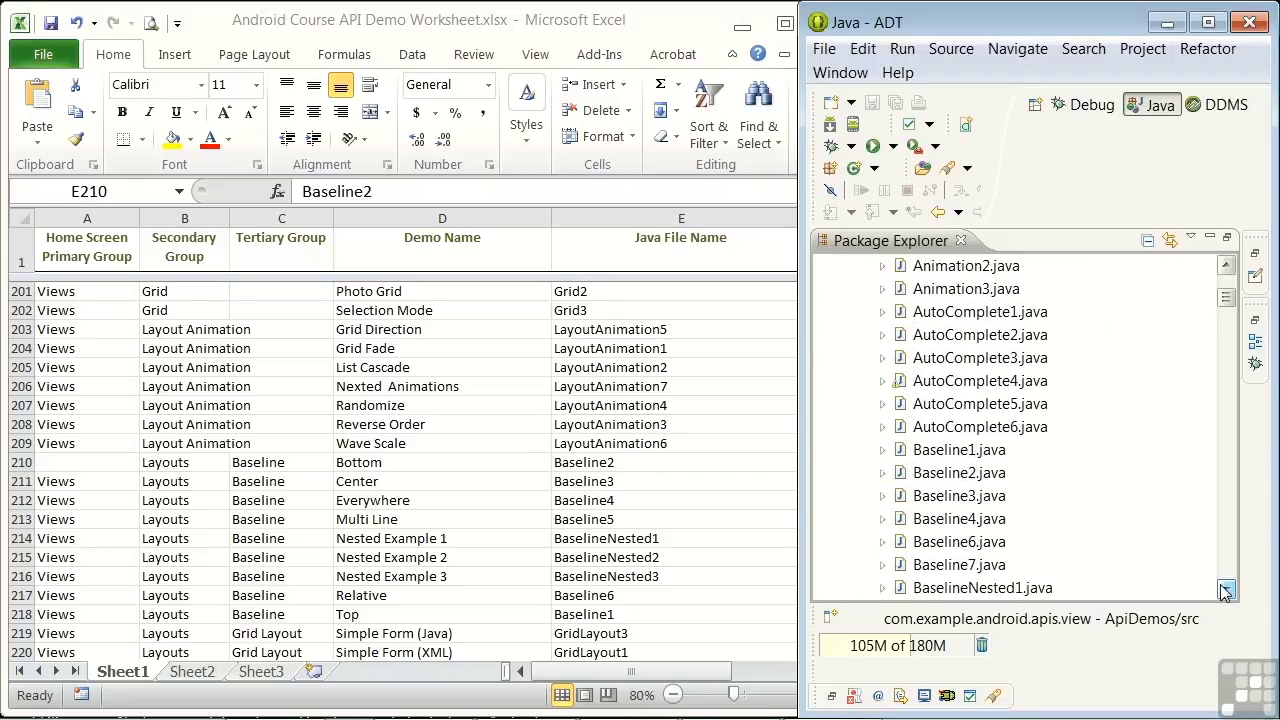
pyautogui.click(928, 478)
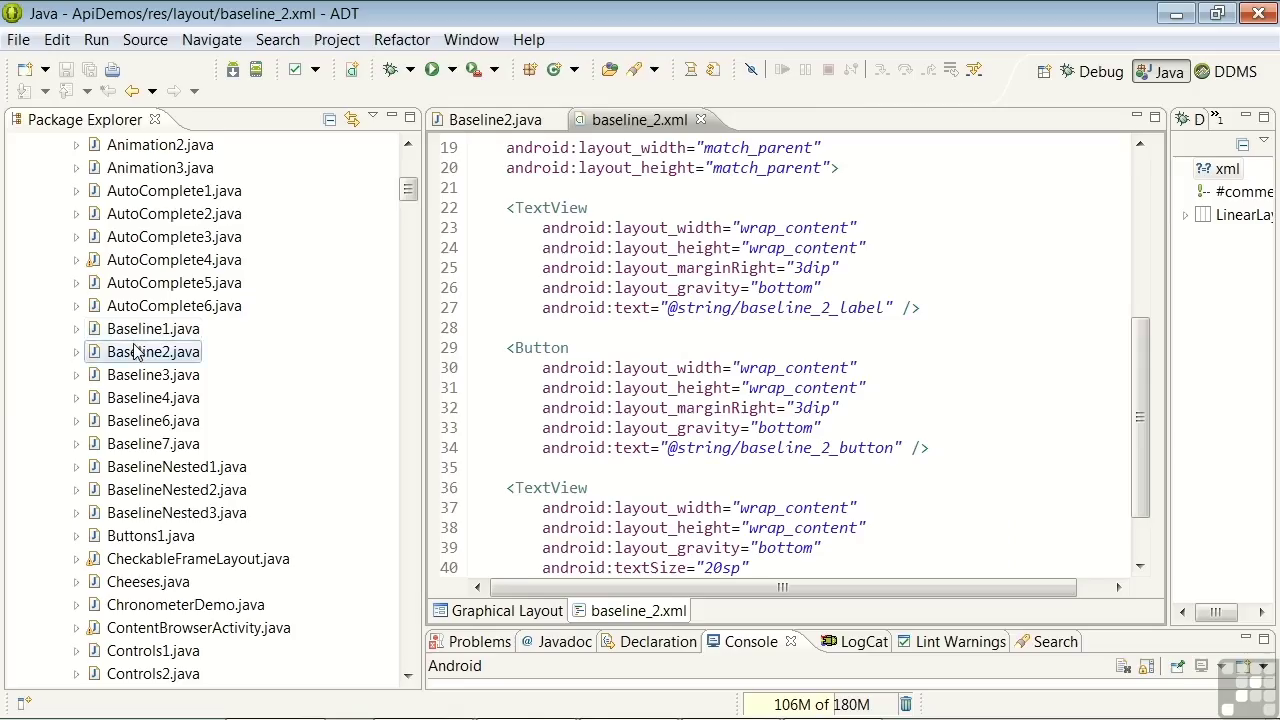
# - View the Baseline2.java source, then open baseline_2.xml from res/layout
pyautogui.click(494, 122)
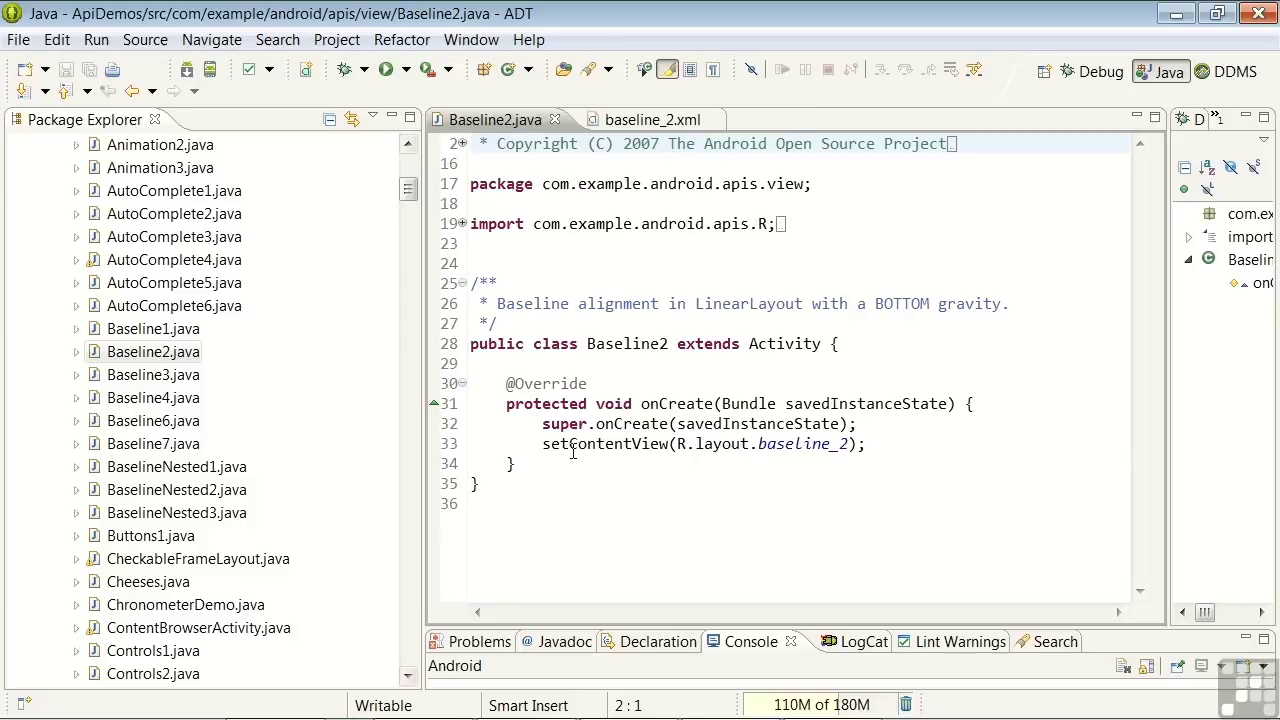
pyautogui.moveTo(573, 452)
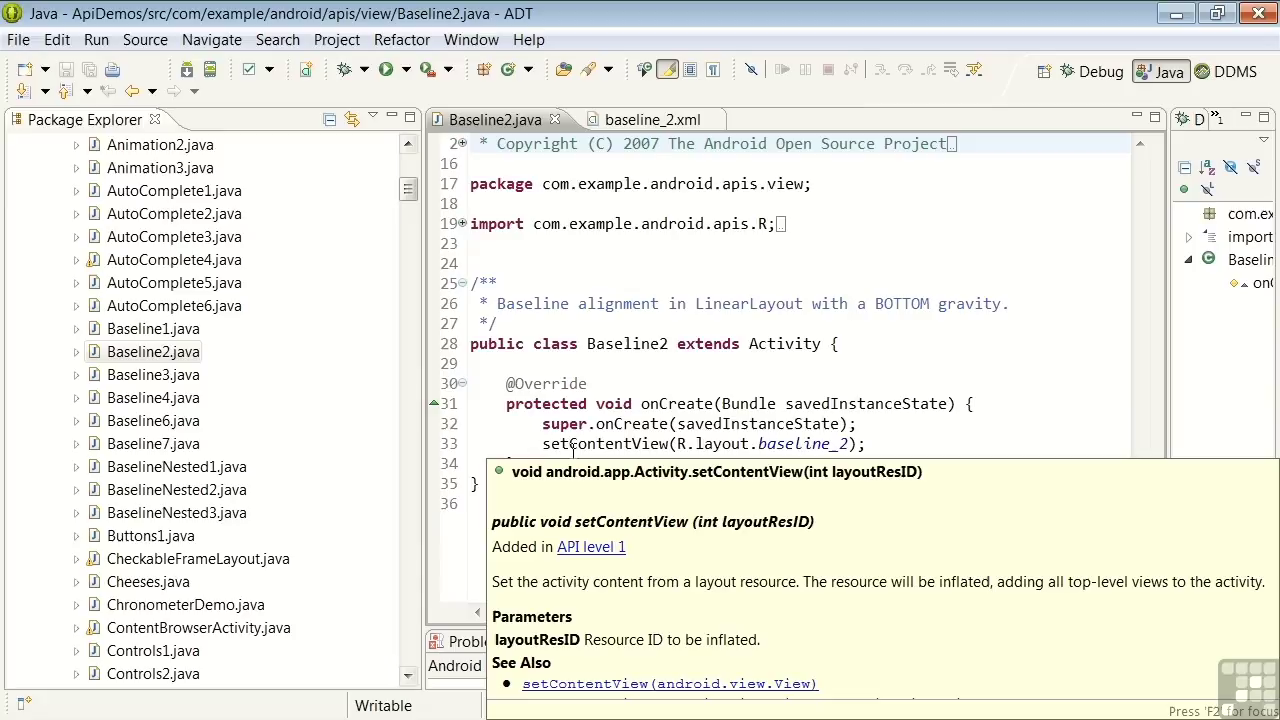
pyautogui.moveTo(409, 189); pyautogui.dragTo(409, 388)
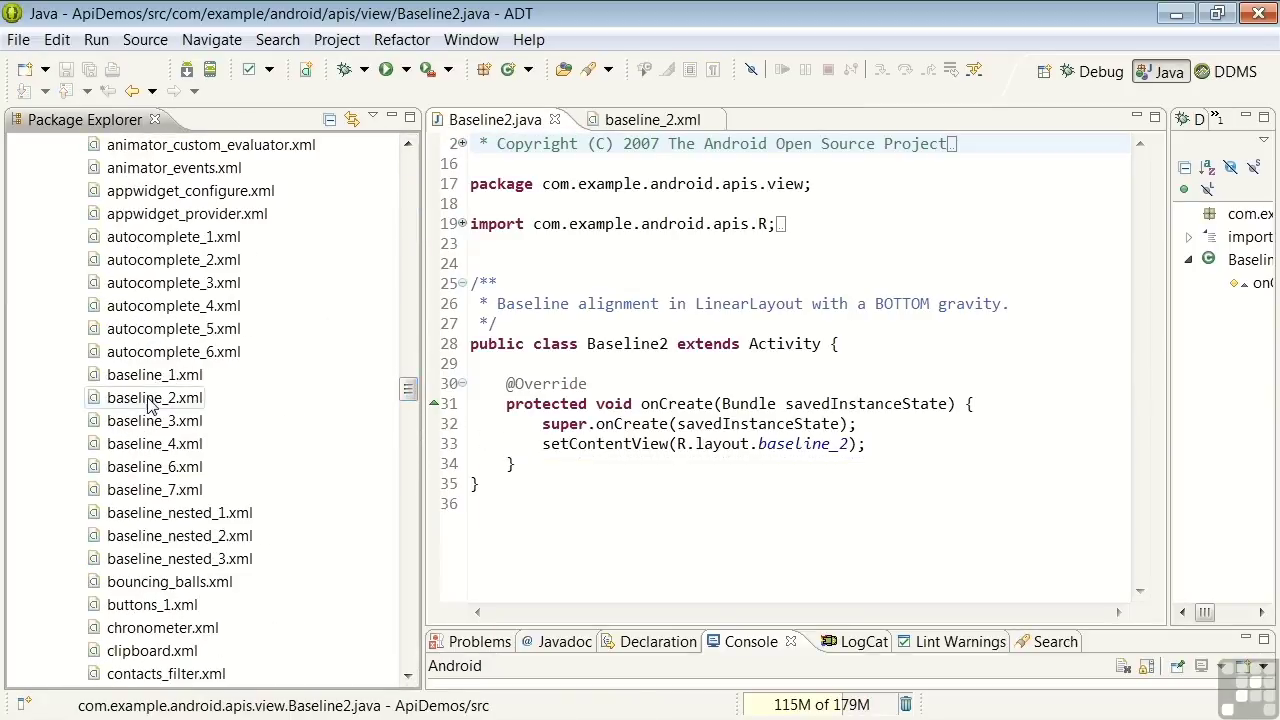
pyautogui.click(150, 403)
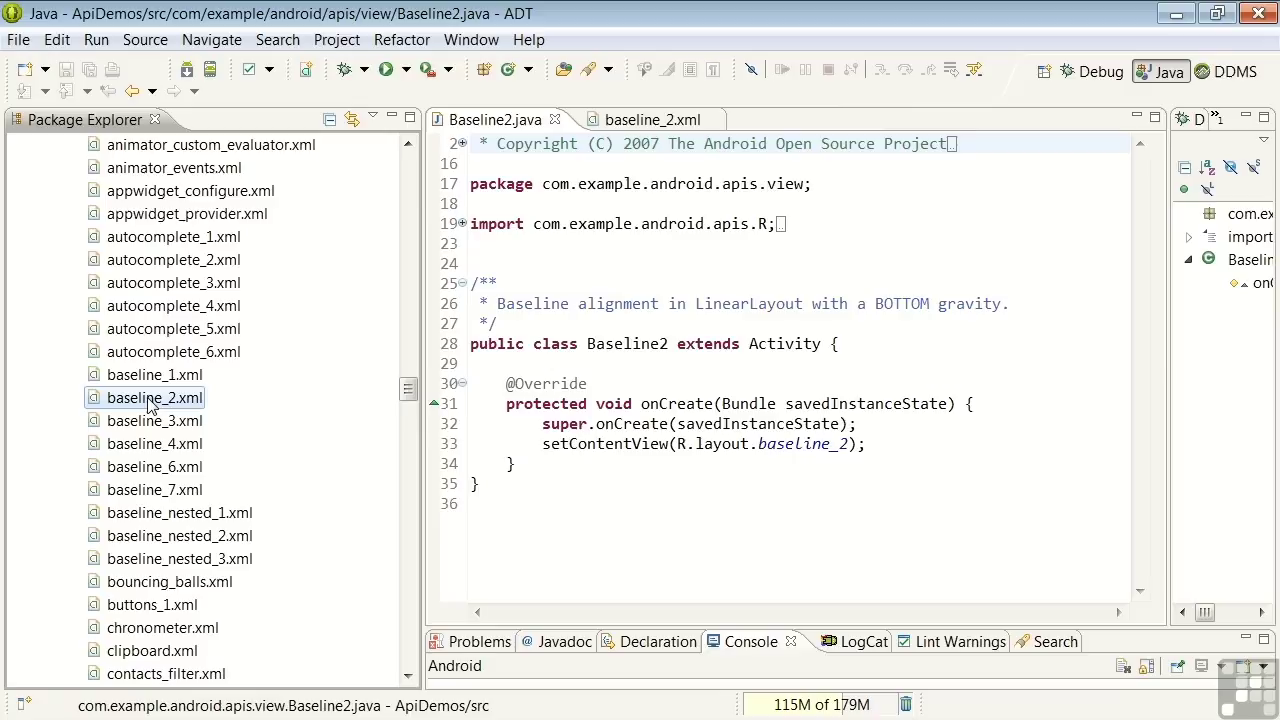
pyautogui.click(628, 121)
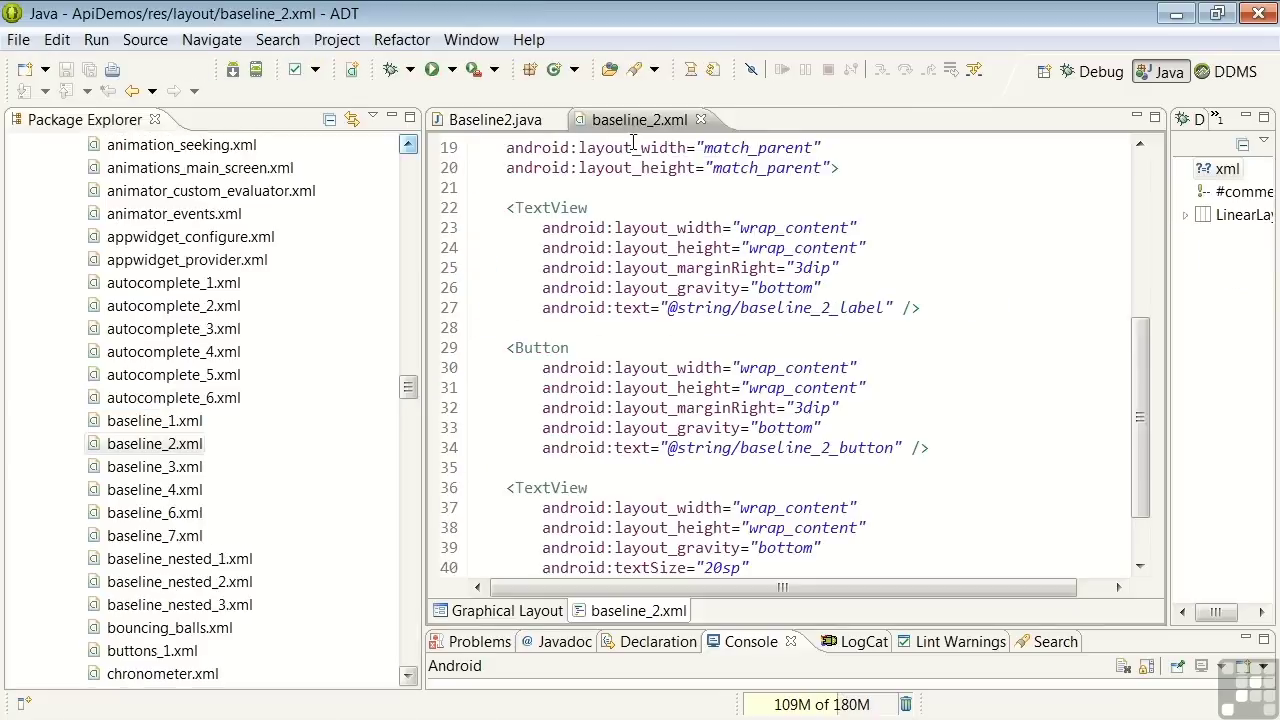
# - Preview baseline_2.xml graphically, check the Button's marginRight on line 32, then return to Excel
pyautogui.click(506, 611)
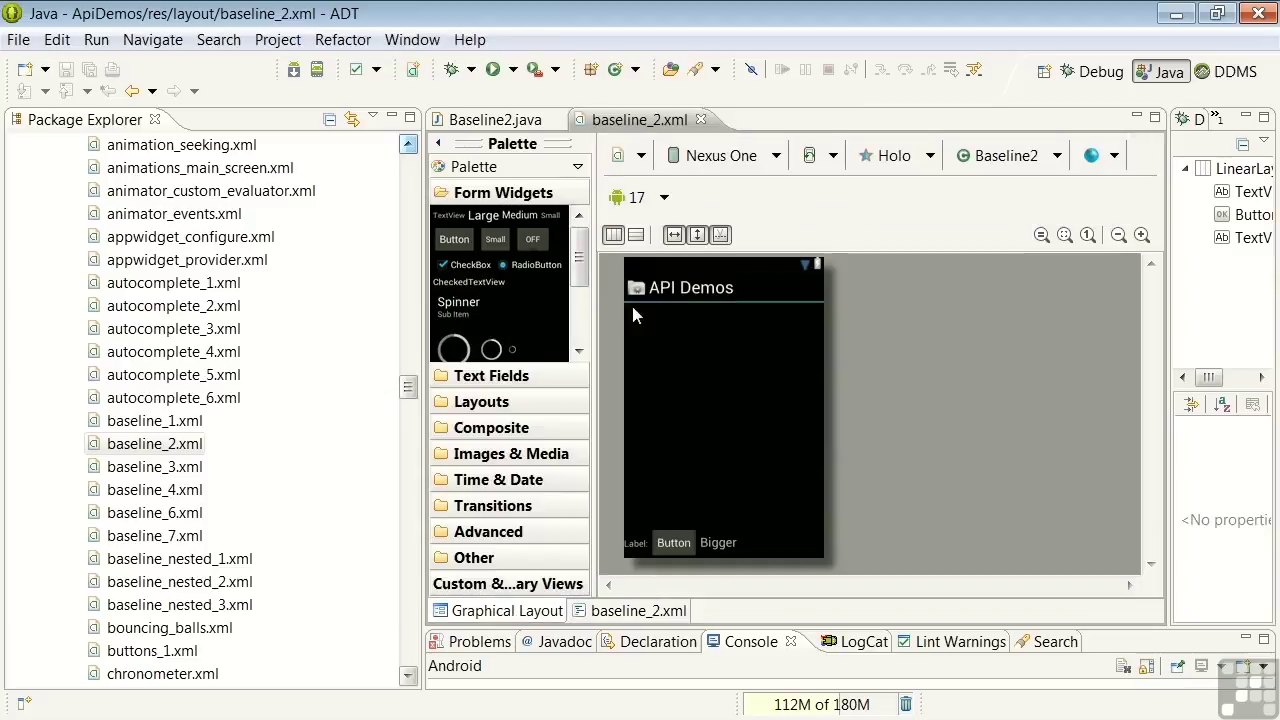
pyautogui.click(636, 611)
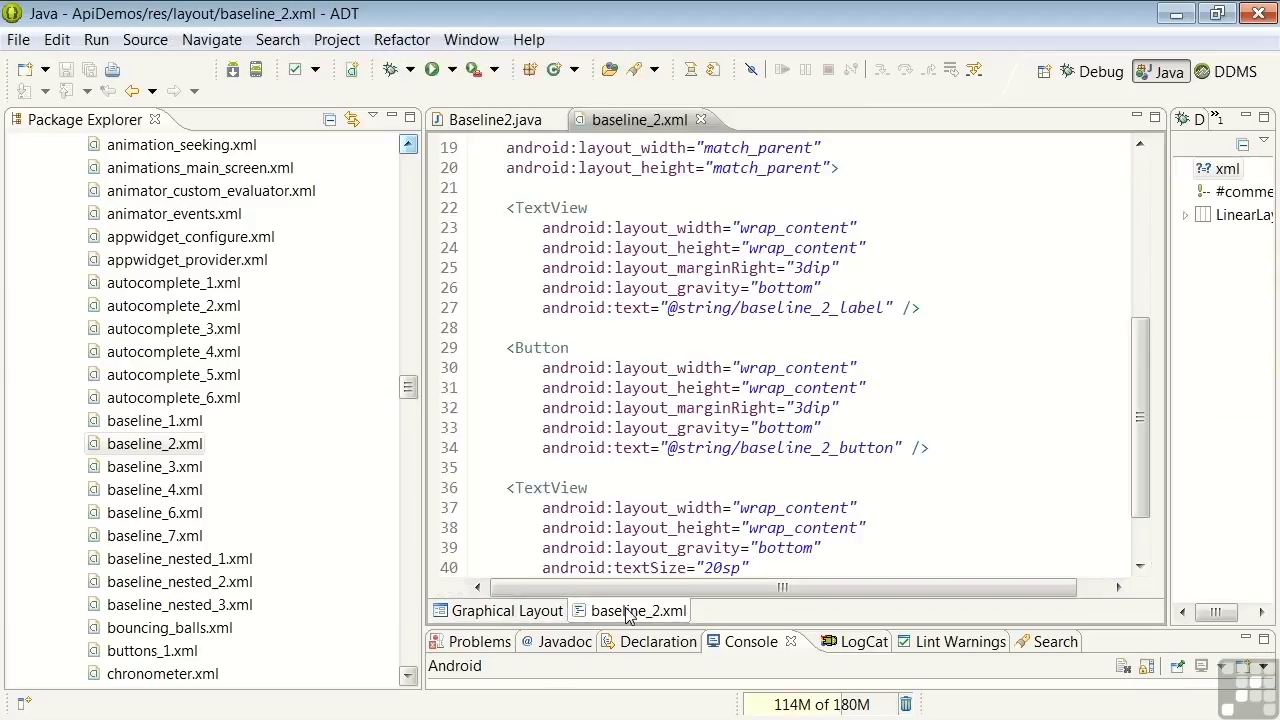
pyautogui.click(697, 408)
pyautogui.scroll(-2, 693, 401)
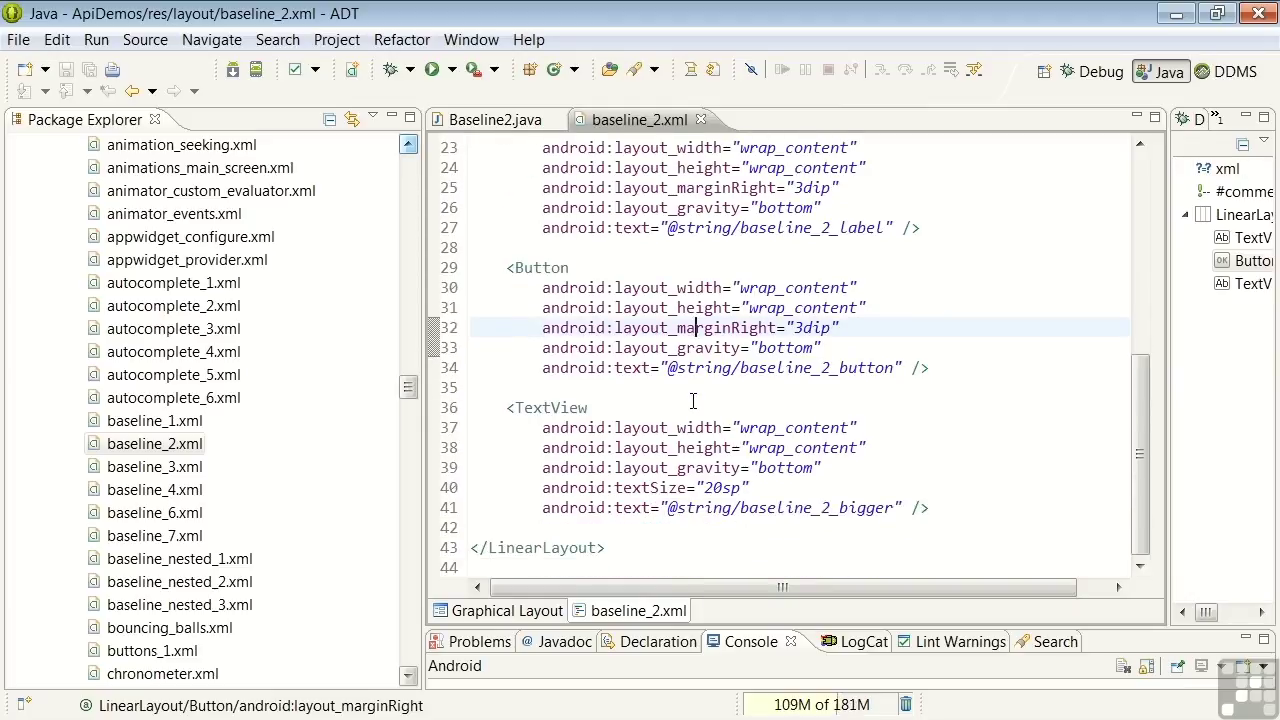
pyautogui.hotkey('alt', 'Tab')
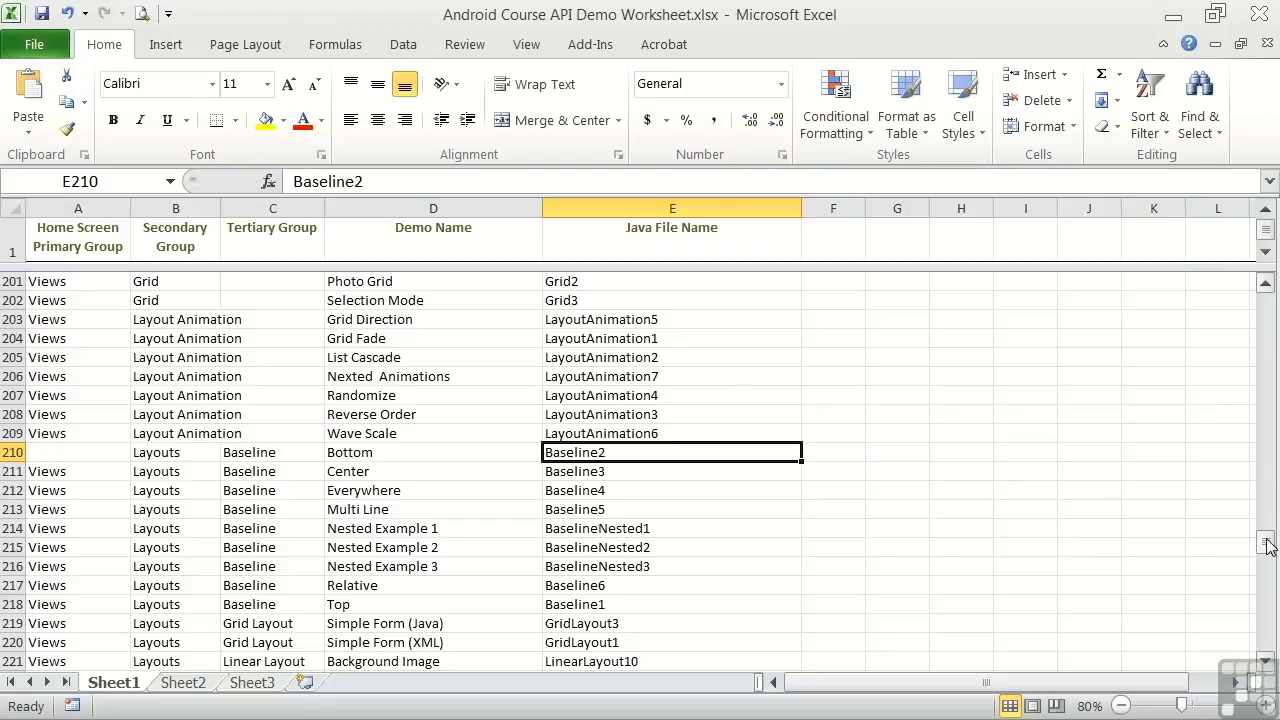
# - Scroll to the last demo, Web View in row 303, then select header row 1
pyautogui.moveTo(1268, 545); pyautogui.dragTo(1272, 675)
pyautogui.scroll(-1, 243, 500)
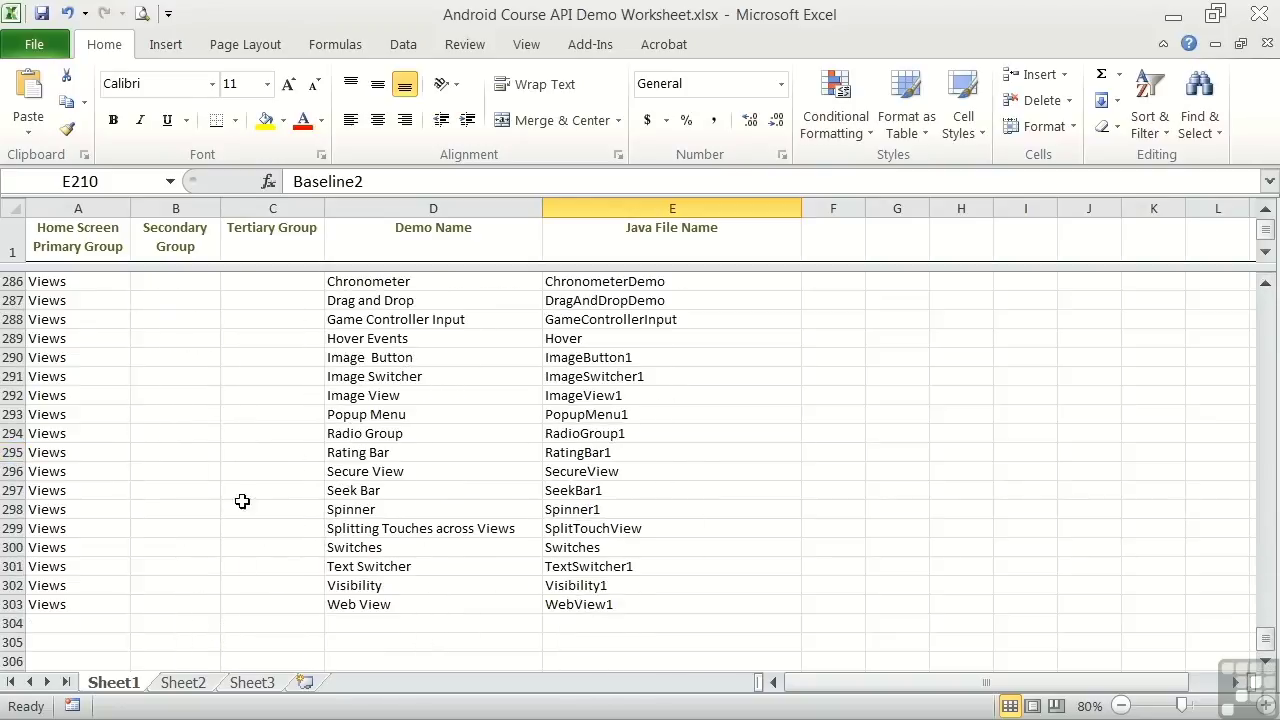
pyautogui.click(8, 604)
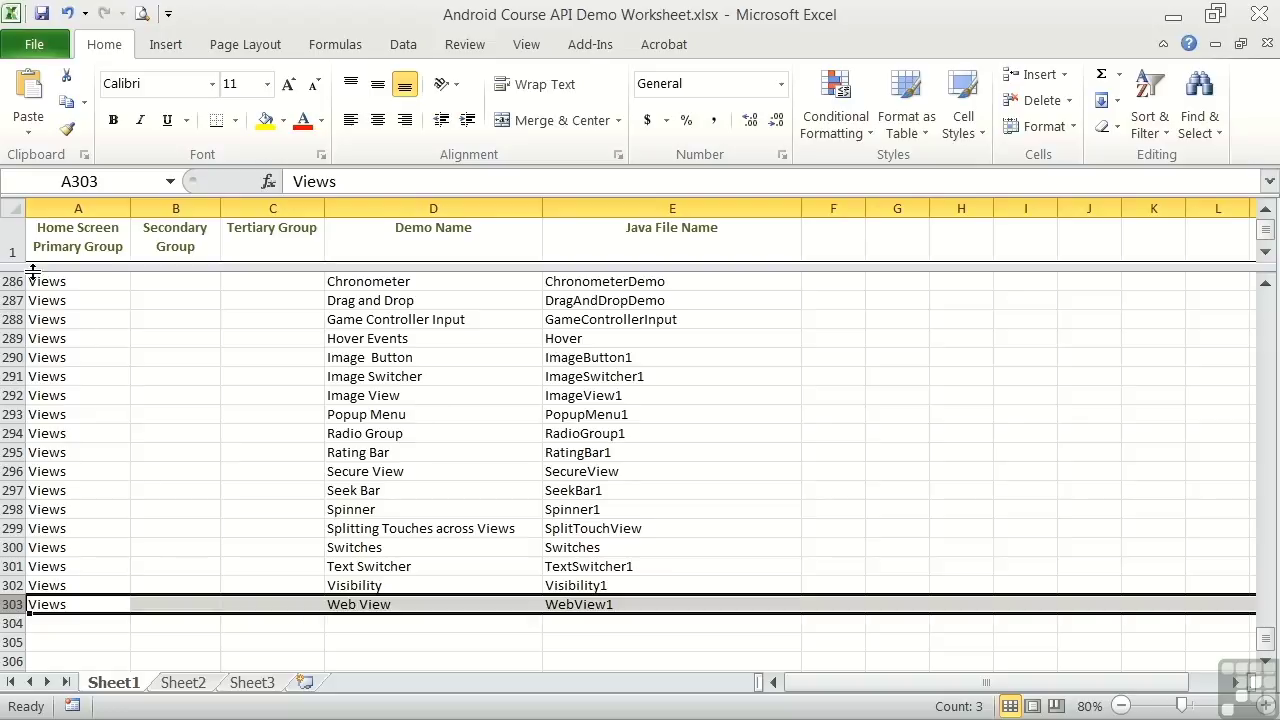
pyautogui.click(9, 246)
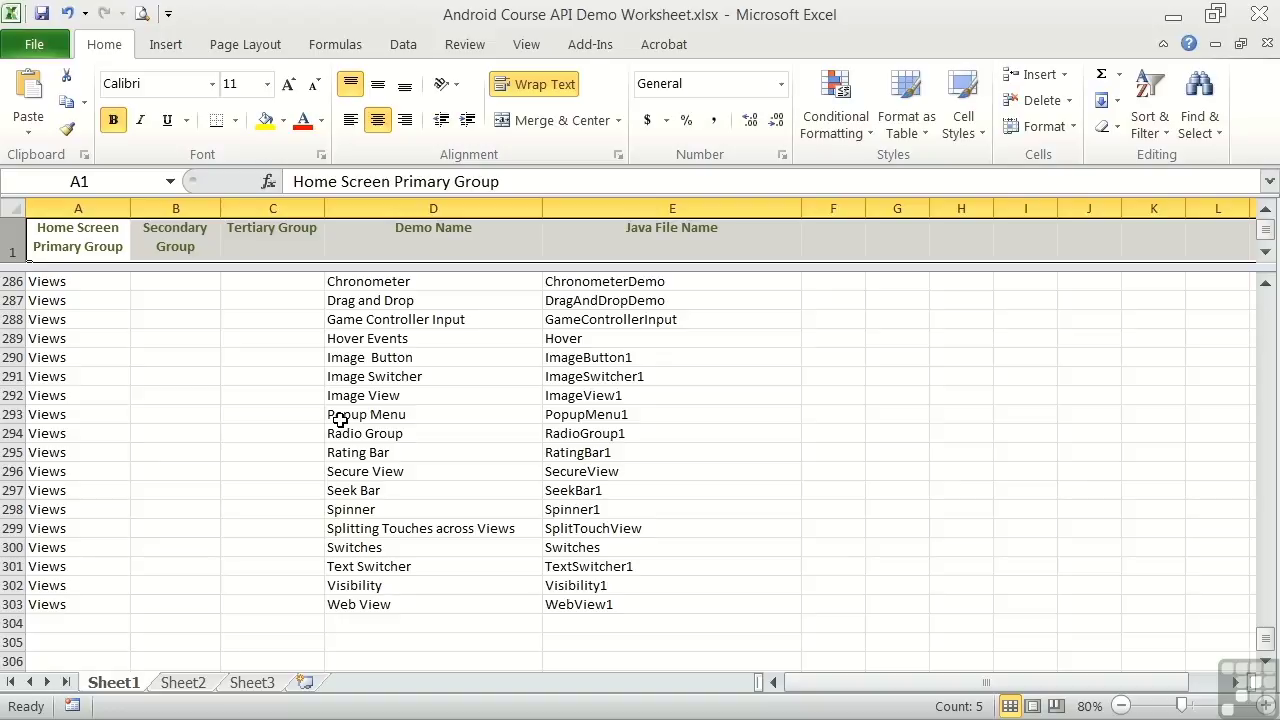
# - Scroll back to the top and select row 6, the Bouncing Balls demo
pyautogui.moveTo(1265, 638); pyautogui.dragTo(1266, 307)
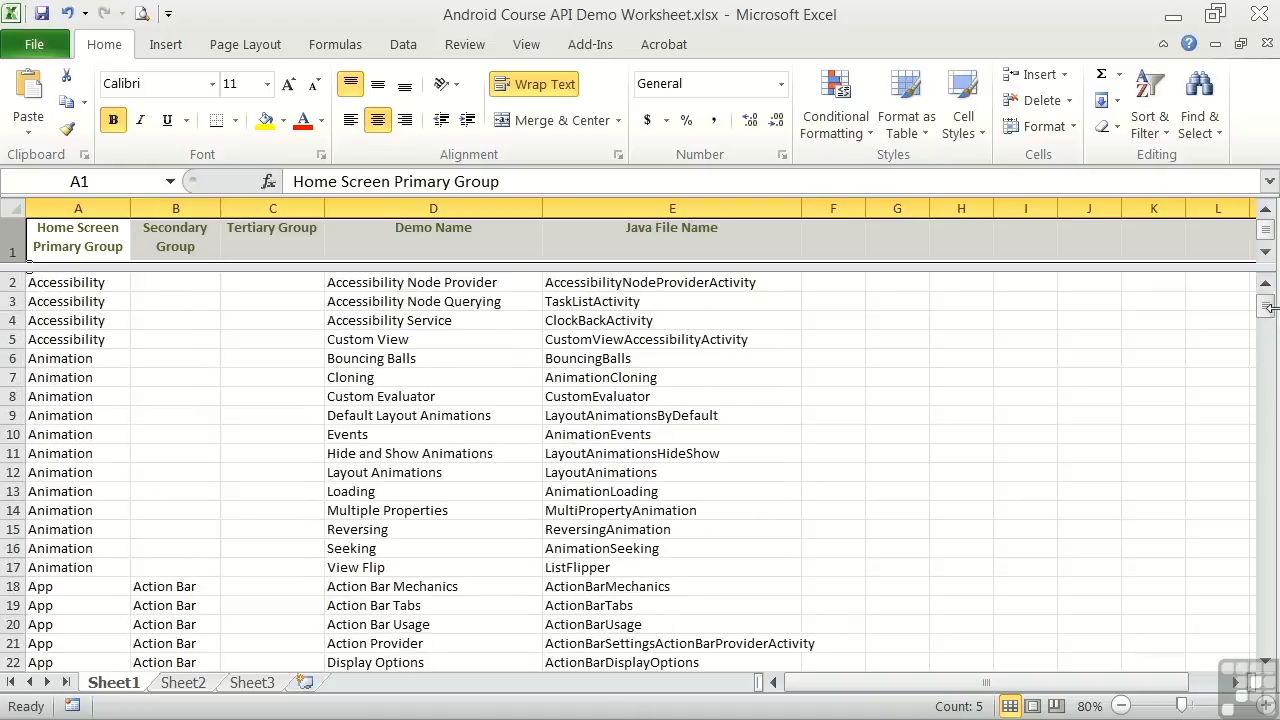
pyautogui.click(13, 357)
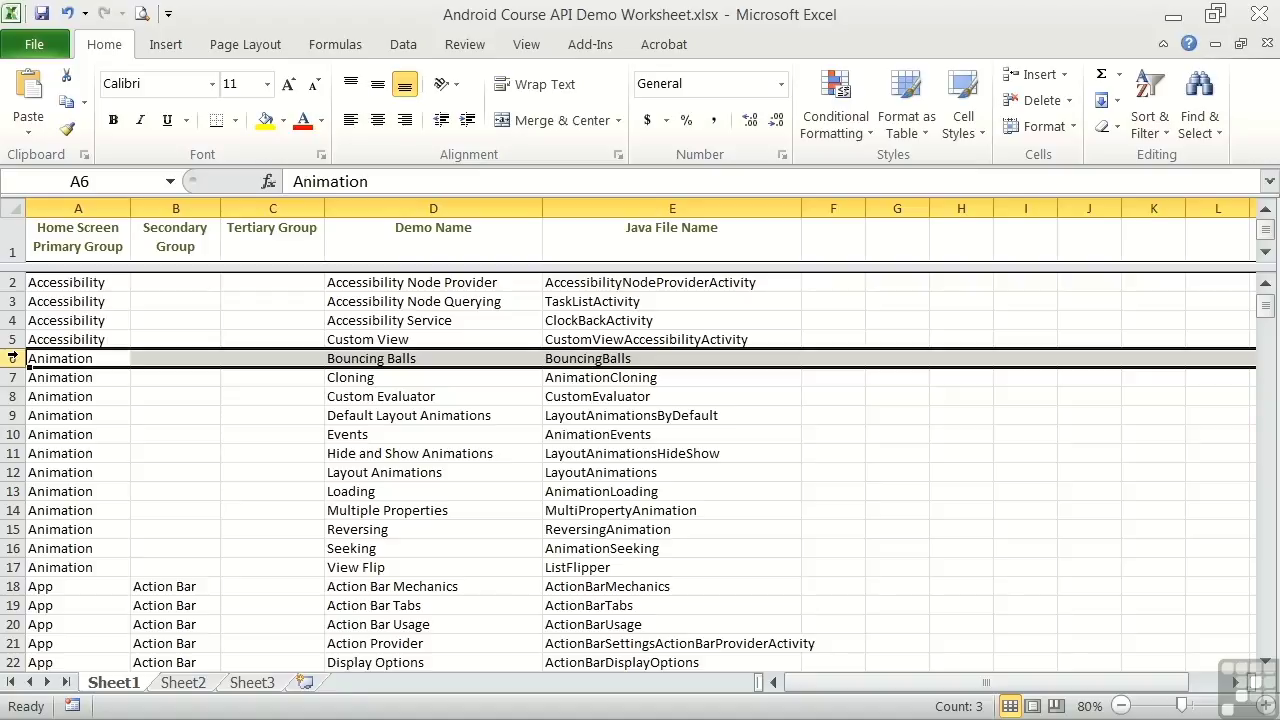
# - Sort the whole sheet A to Z by Demo Name only, deleting the three group sort levels
pyautogui.click(13, 209)
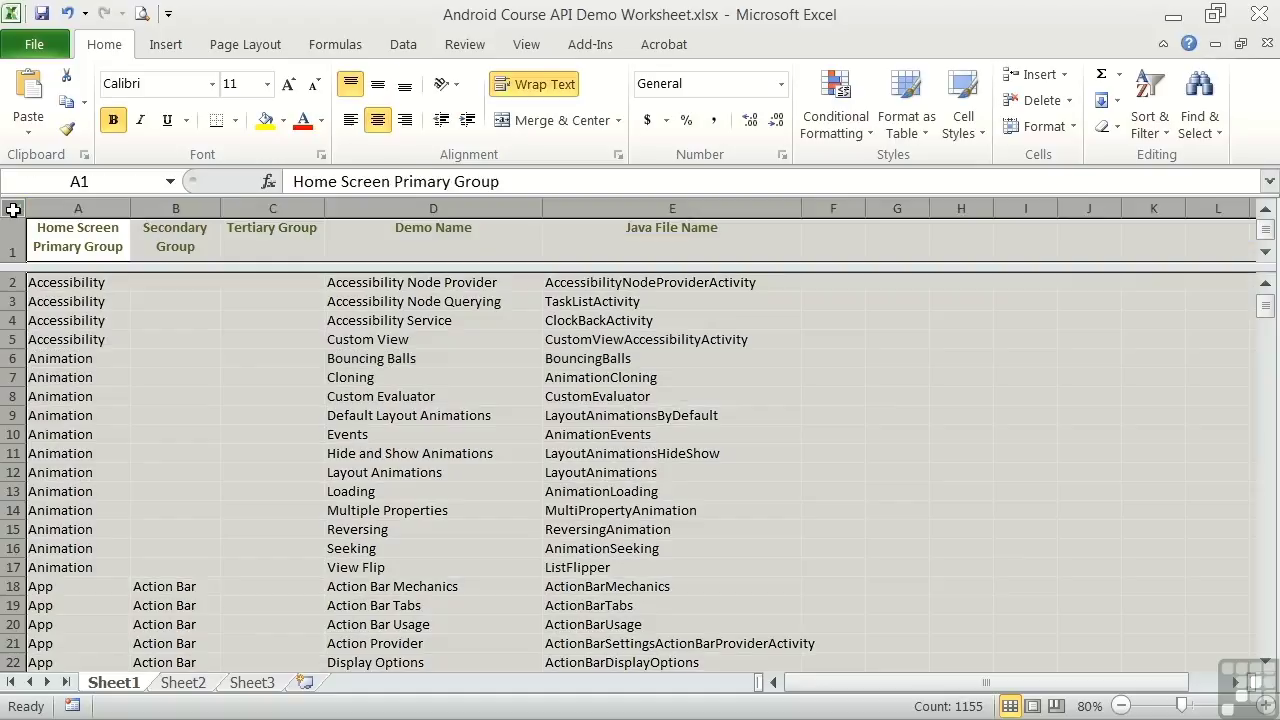
pyautogui.click(401, 45)
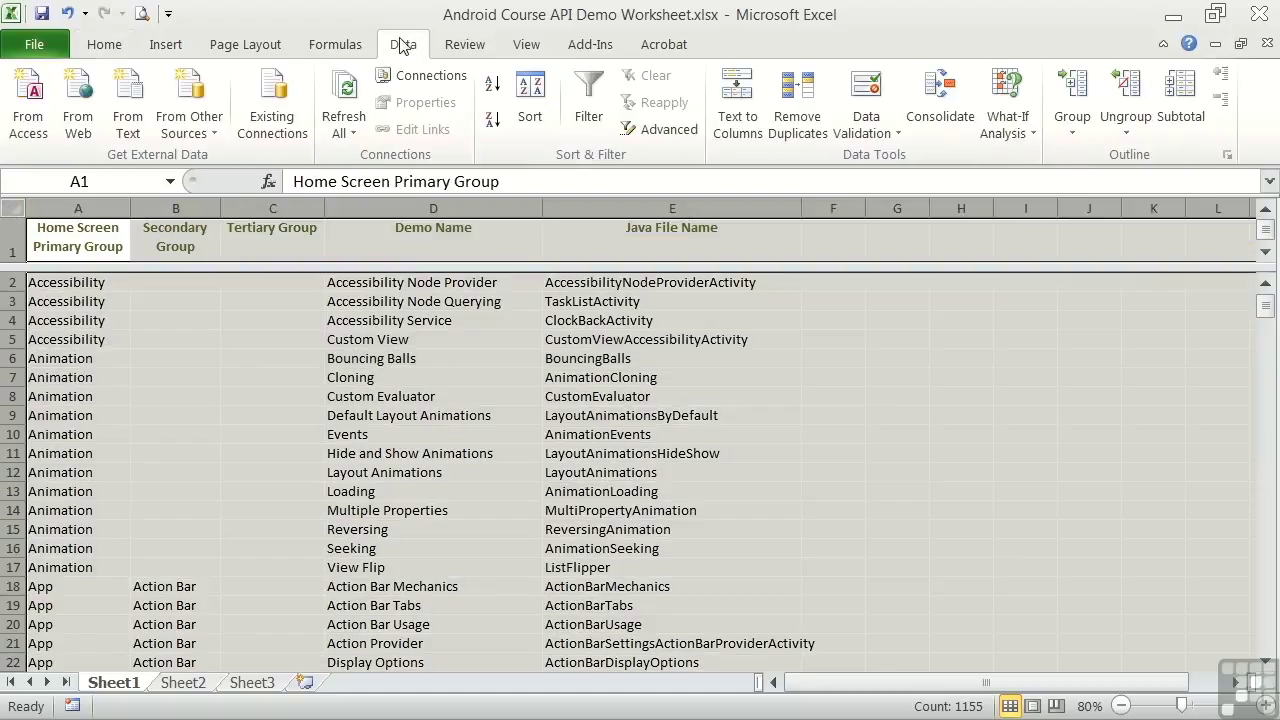
pyautogui.click(530, 95)
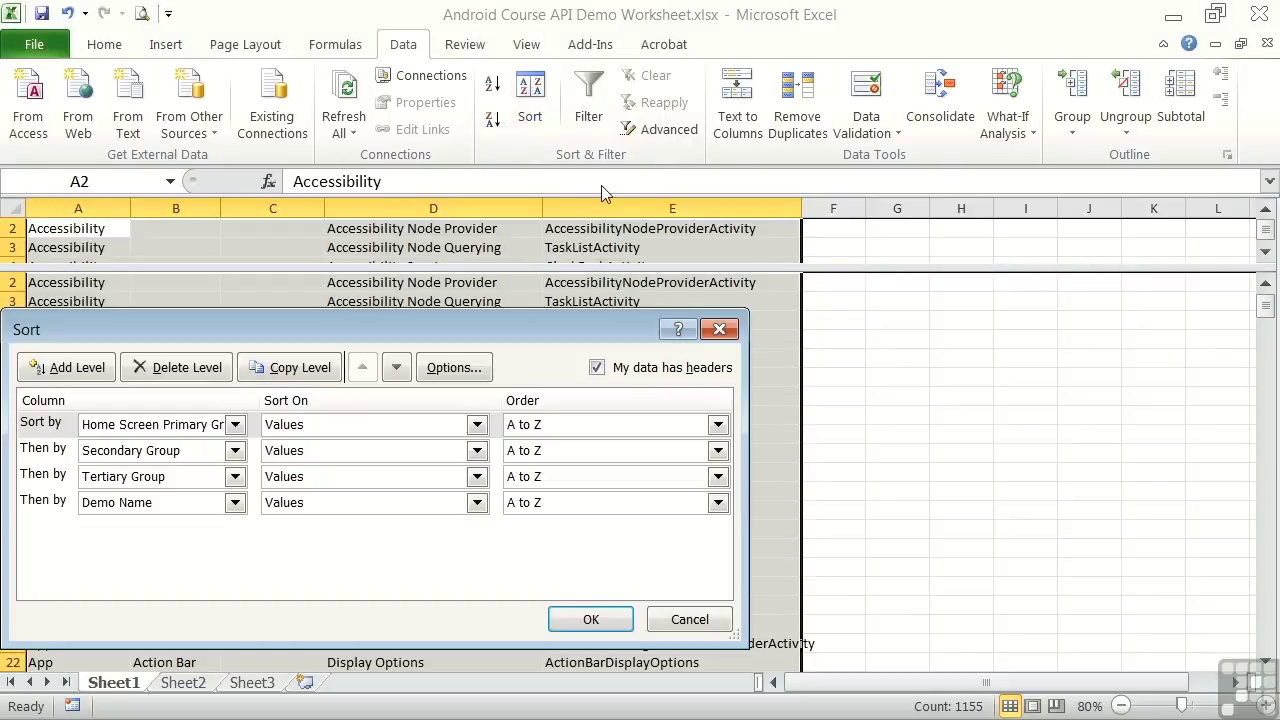
pyautogui.click(597, 368)
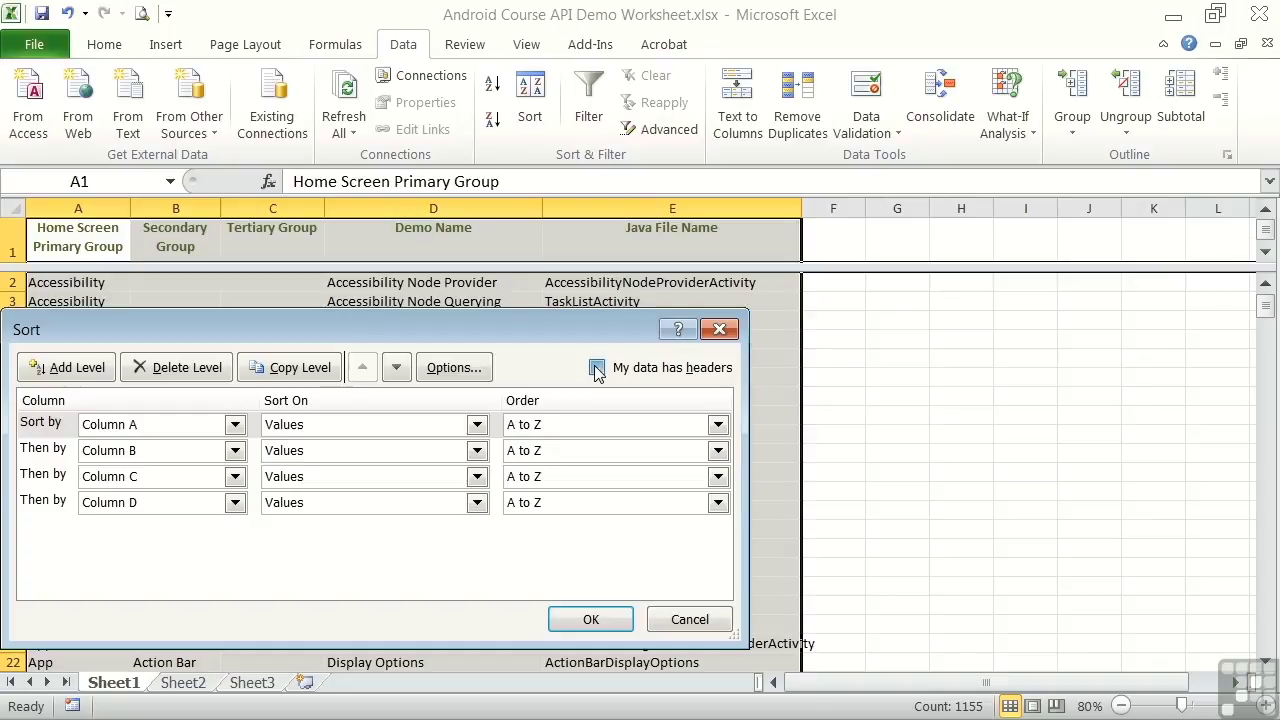
pyautogui.click(597, 368)
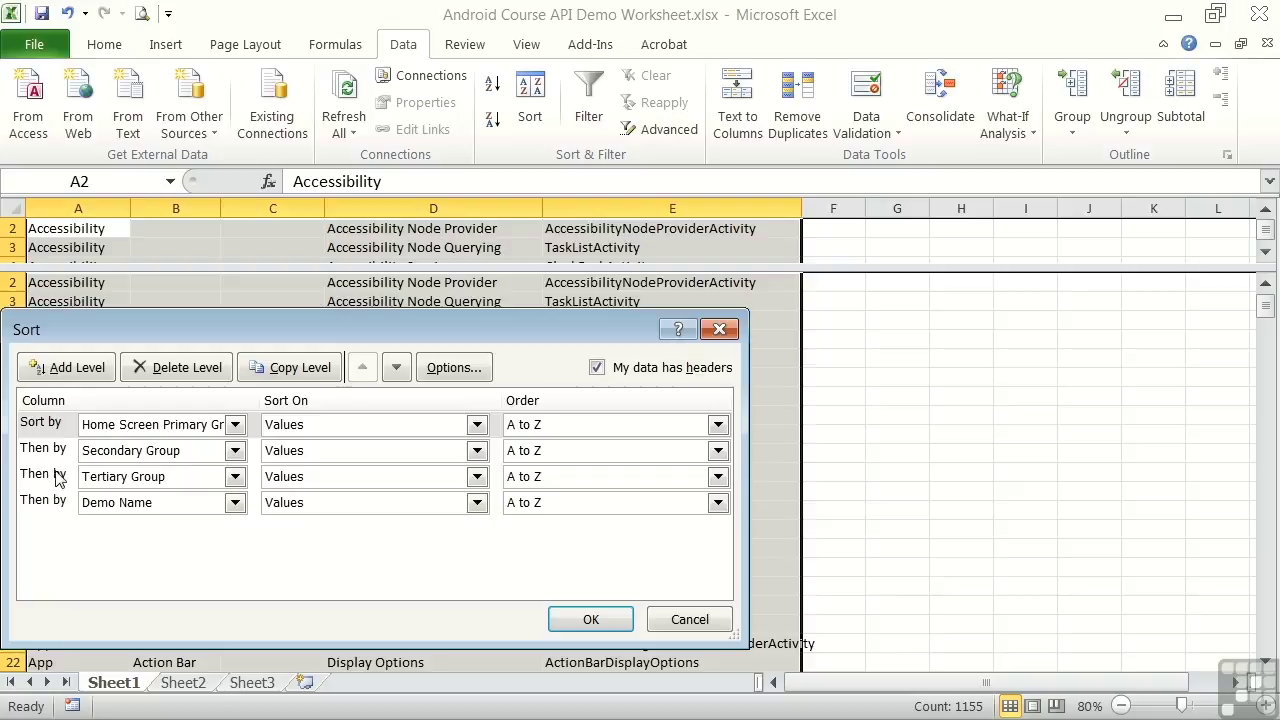
pyautogui.click(181, 368)
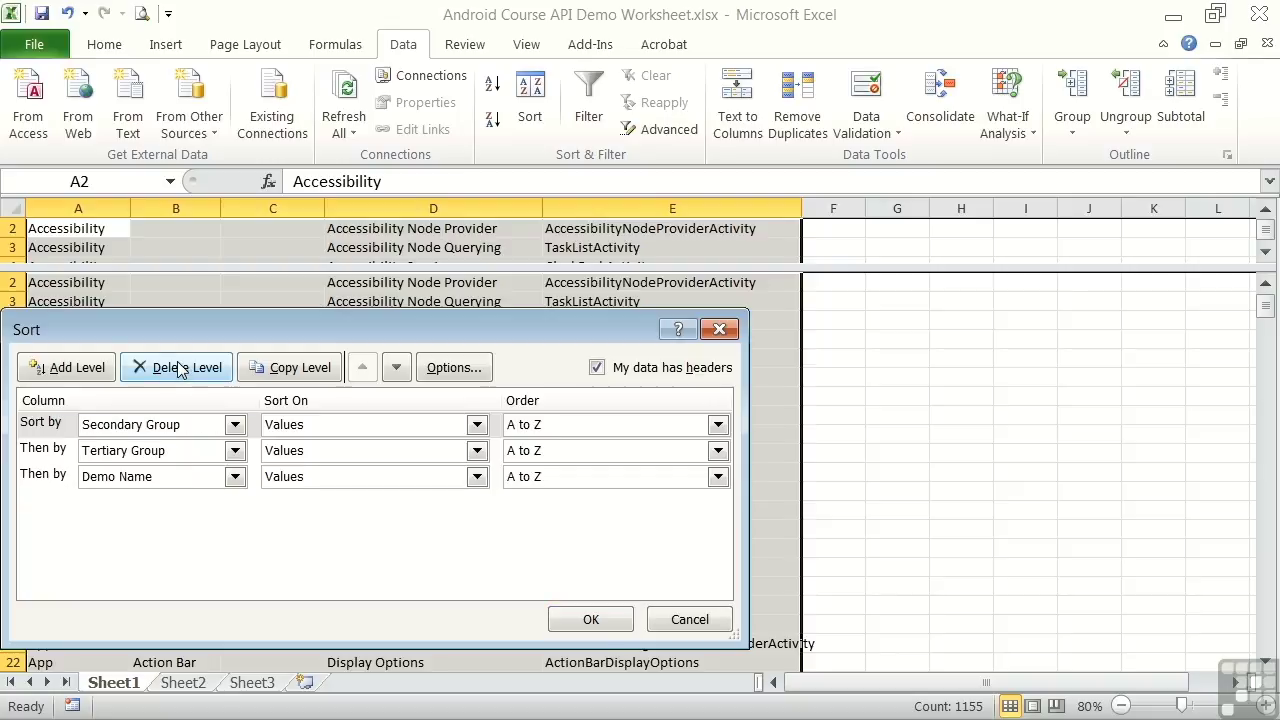
pyautogui.click(181, 368)
pyautogui.click(181, 368)
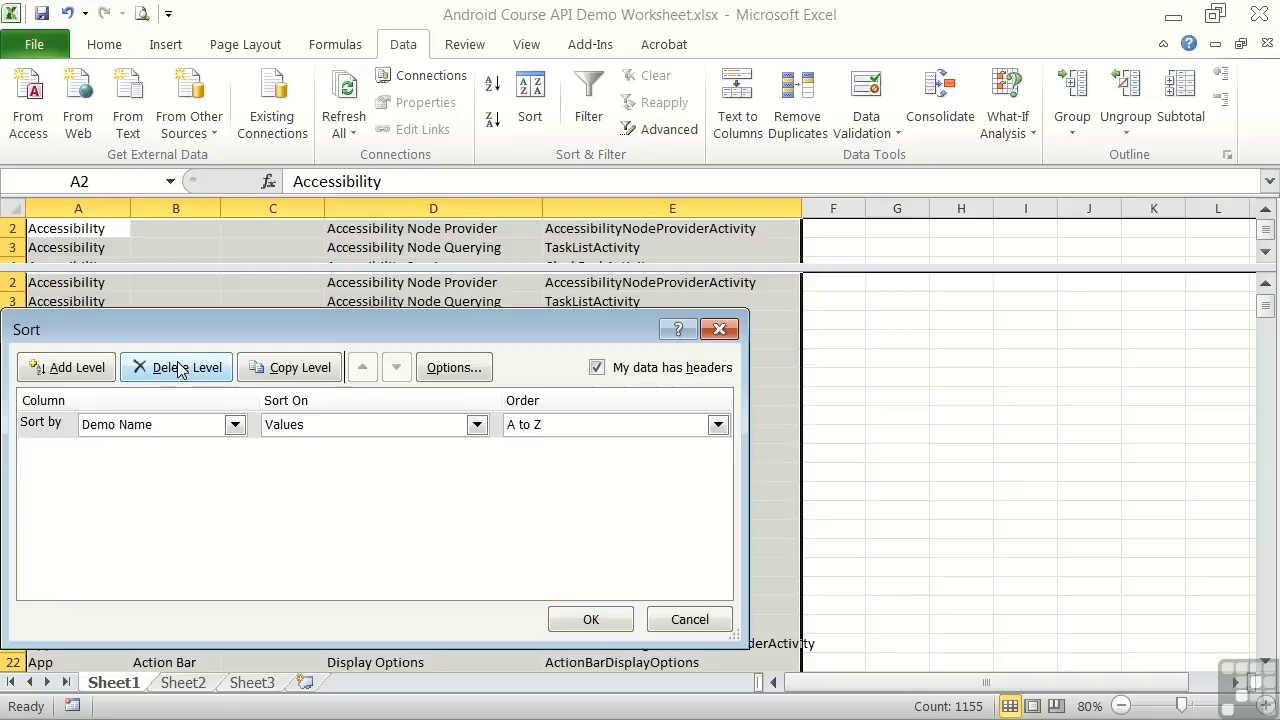
pyautogui.click(589, 618)
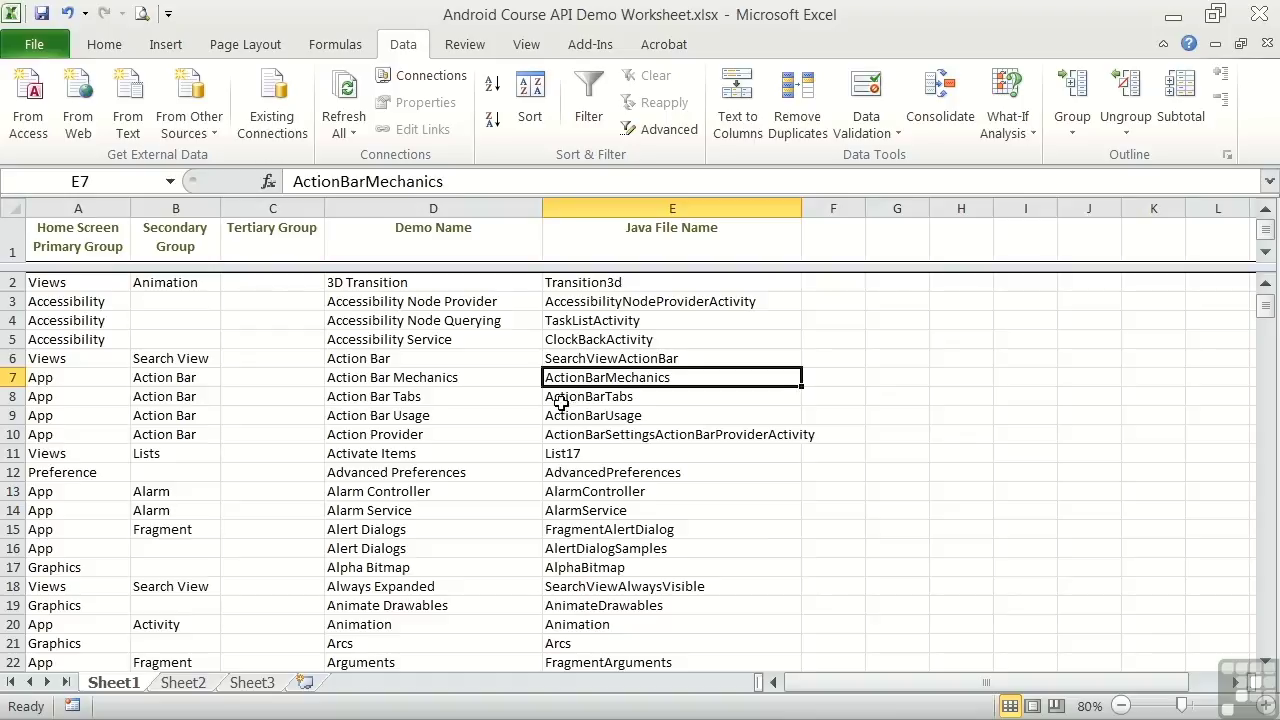
pyautogui.scroll(-1, 409, 366)
# - Select the whole sheet and set up four sort levels in the Sort dialog
pyautogui.scroll(-20, 409, 366)
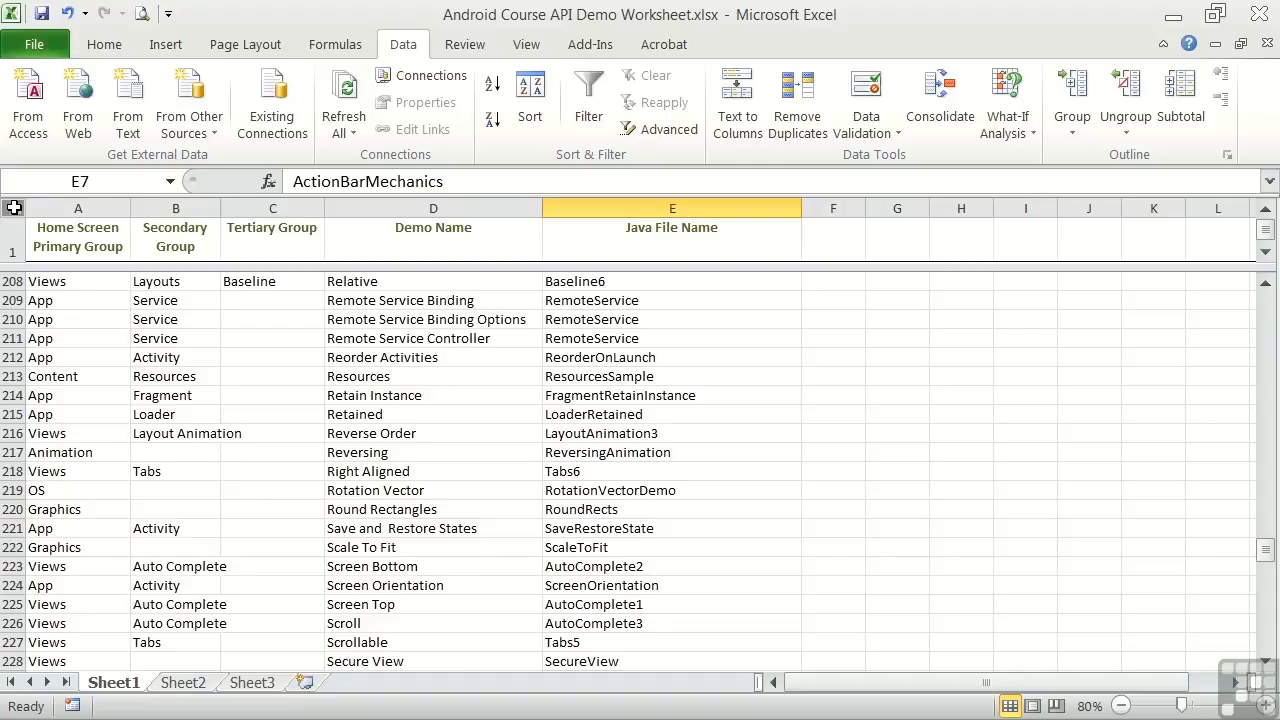
pyautogui.click(14, 207)
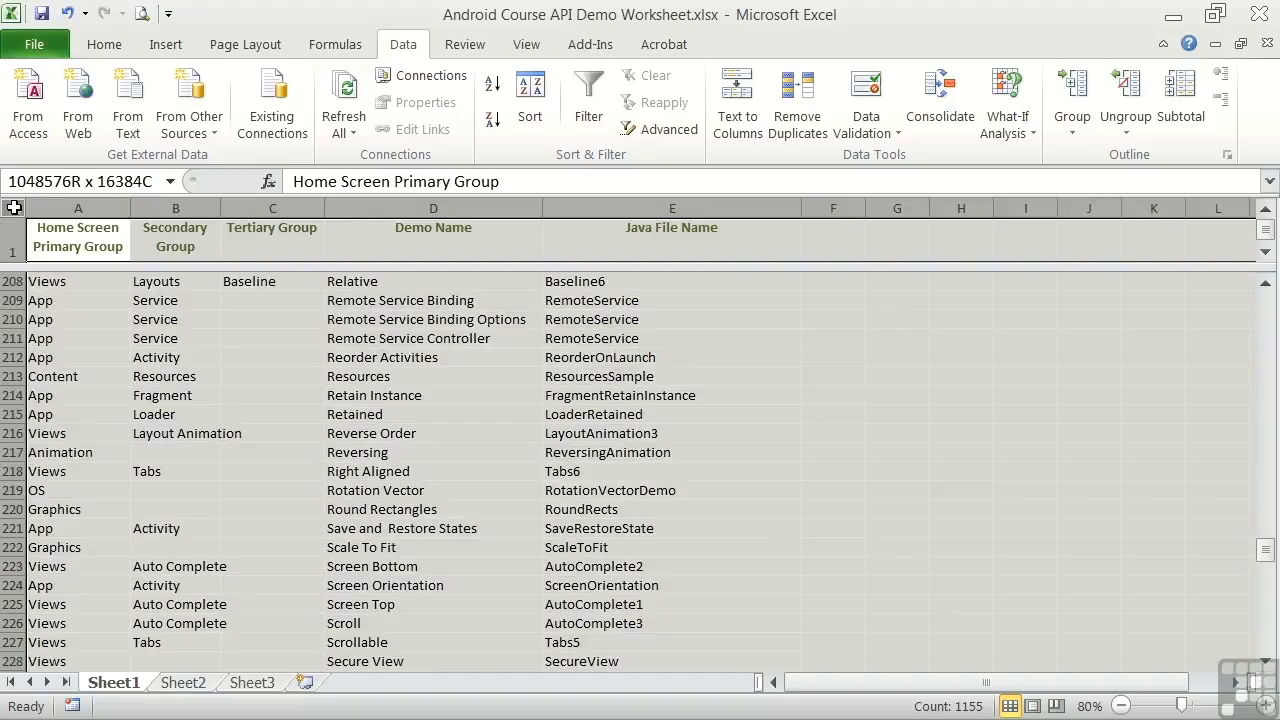
pyautogui.click(523, 91)
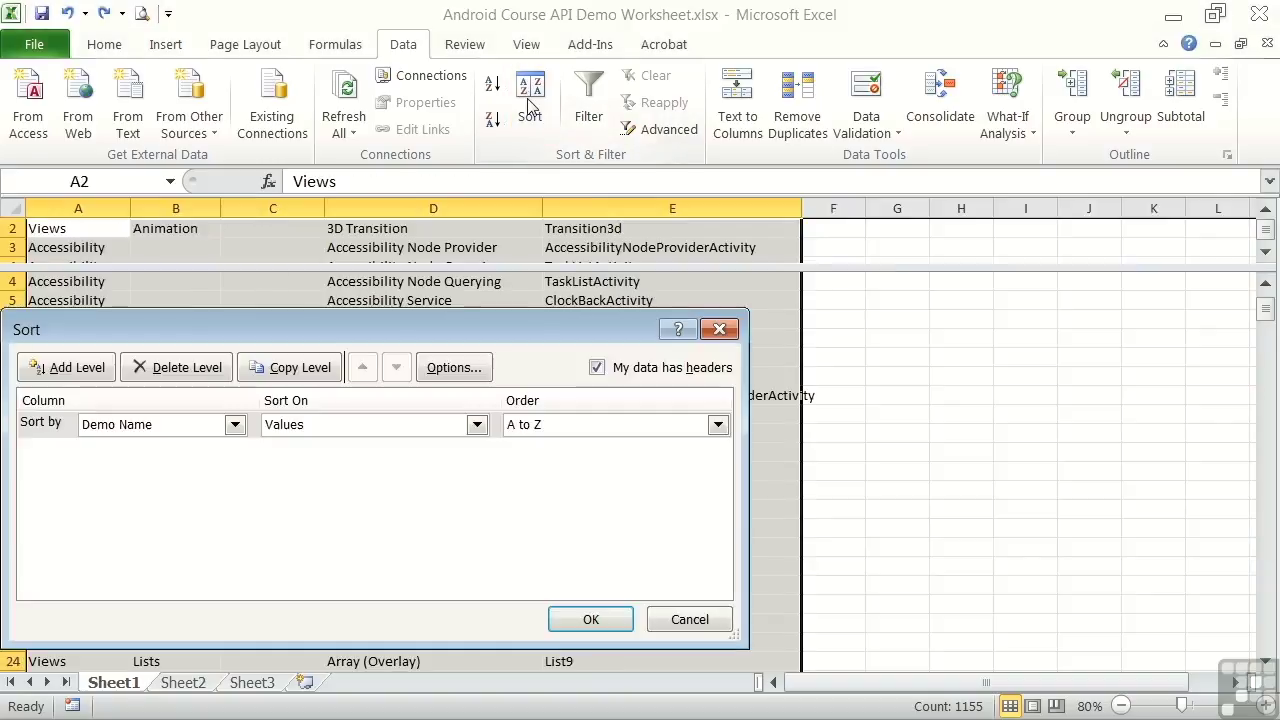
pyautogui.click(76, 370)
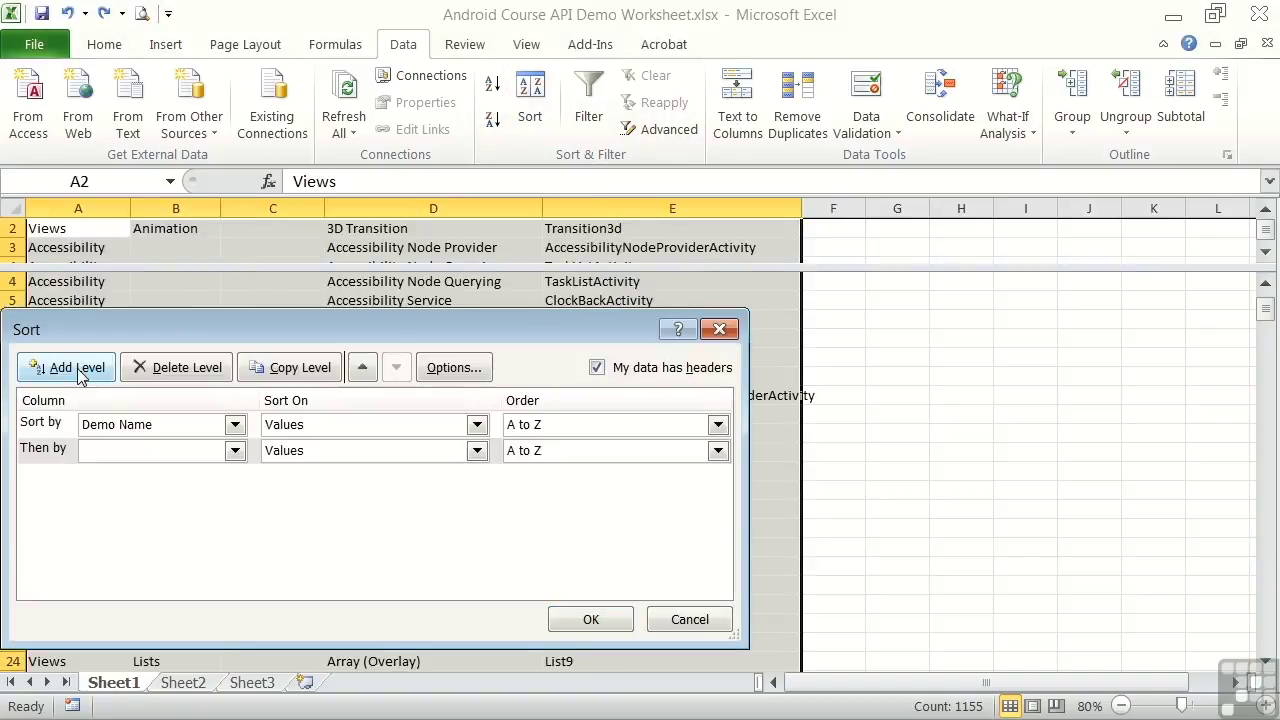
pyautogui.click(77, 370)
pyautogui.click(79, 370)
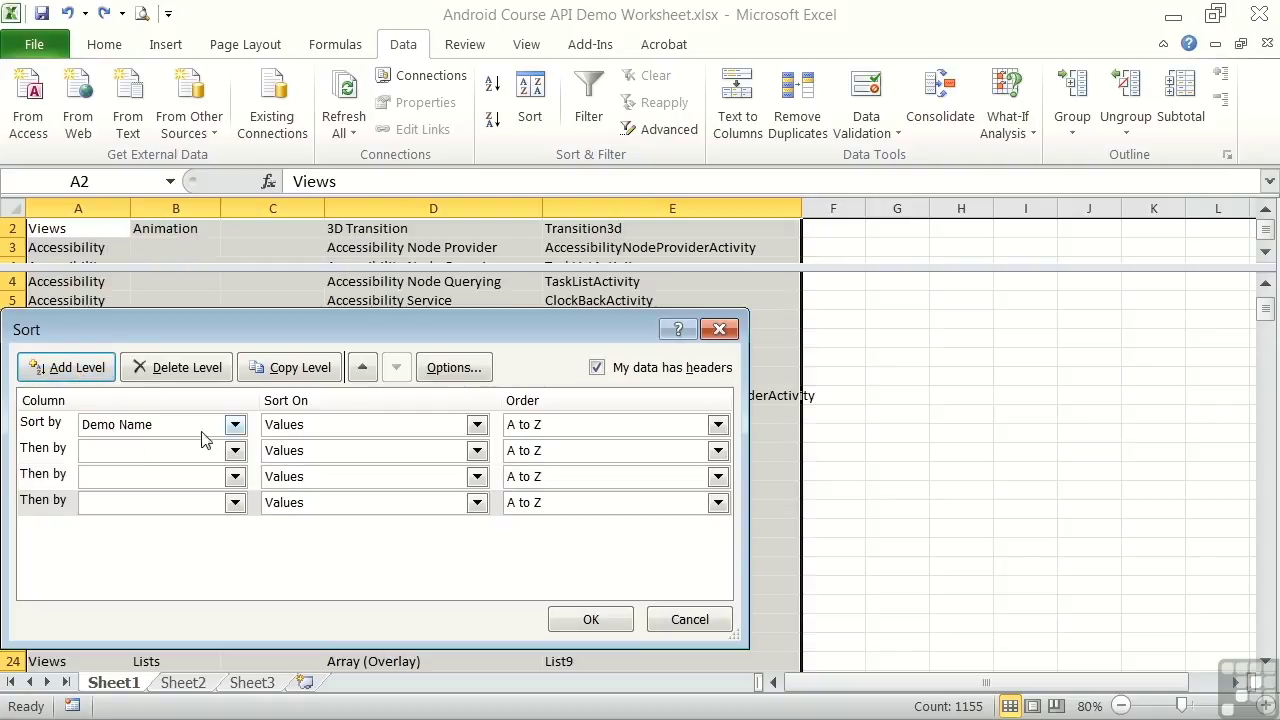
# - Sort by Home Screen Primary Group, Secondary Group, Tertiary Group, then Demo Name
pyautogui.click(236, 425)
pyautogui.click(150, 450)
pyautogui.click(148, 452)
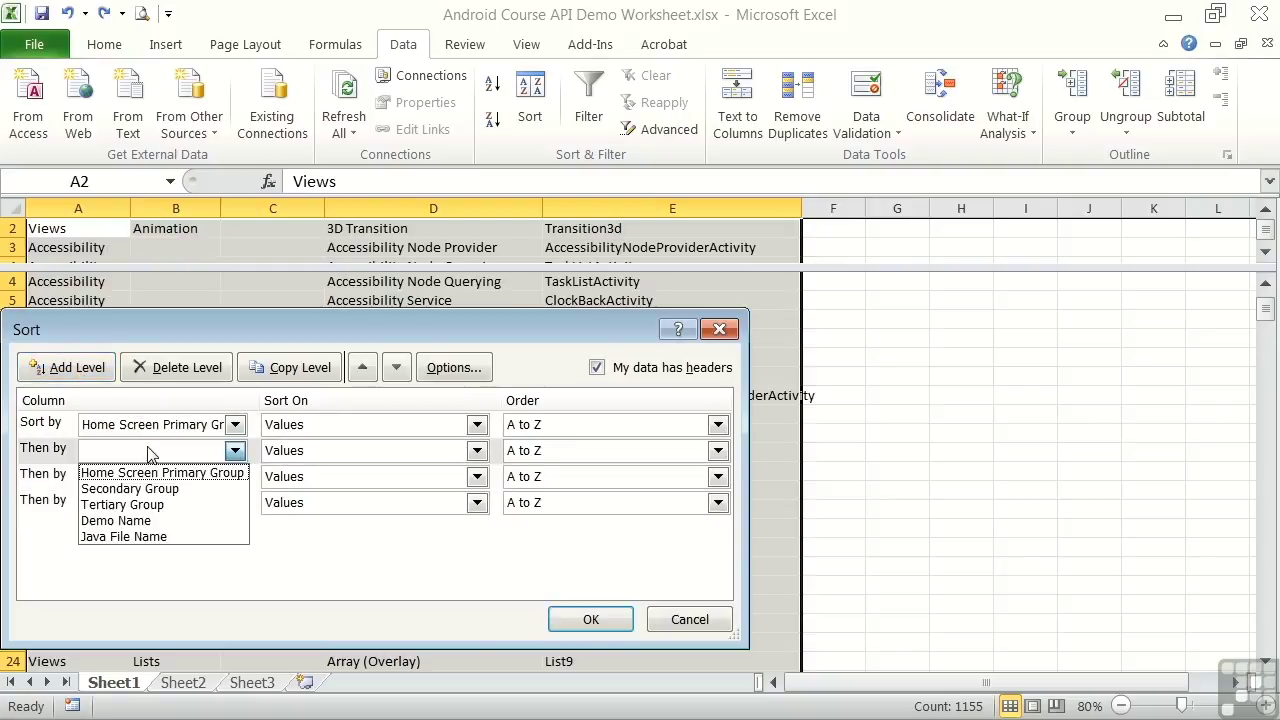
pyautogui.click(112, 488)
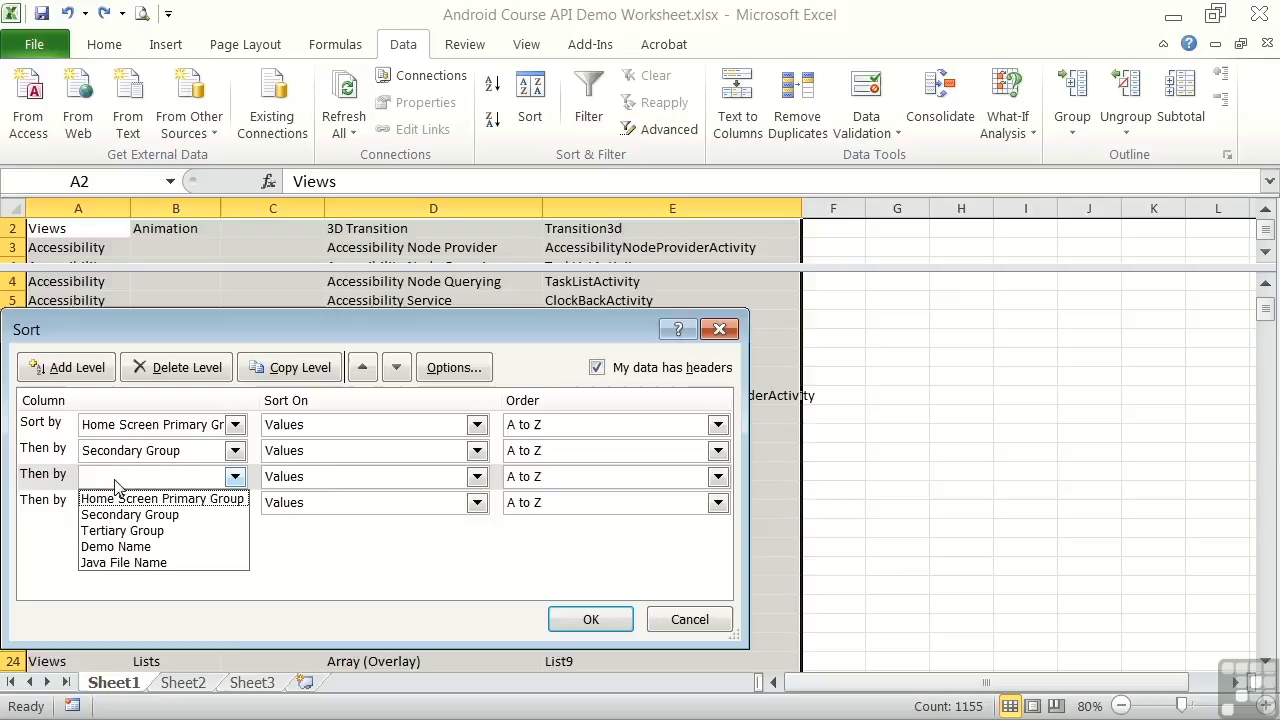
pyautogui.click(120, 530)
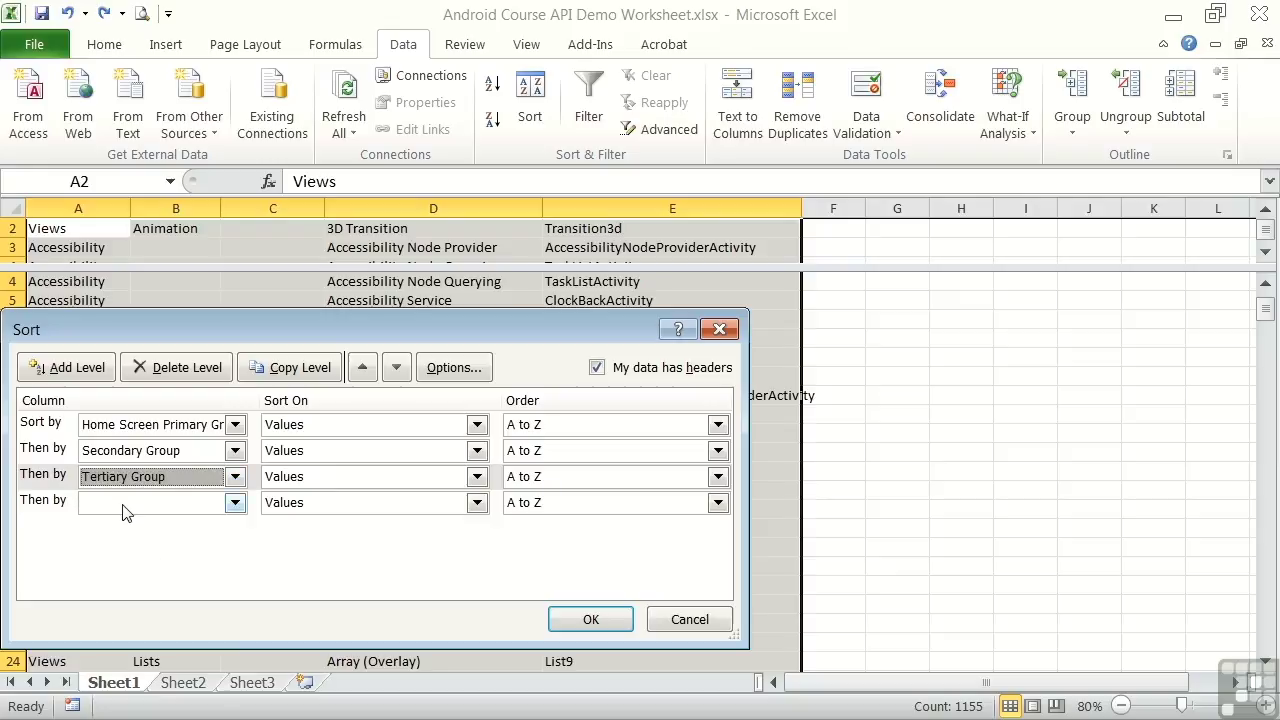
pyautogui.click(125, 503)
pyautogui.click(120, 570)
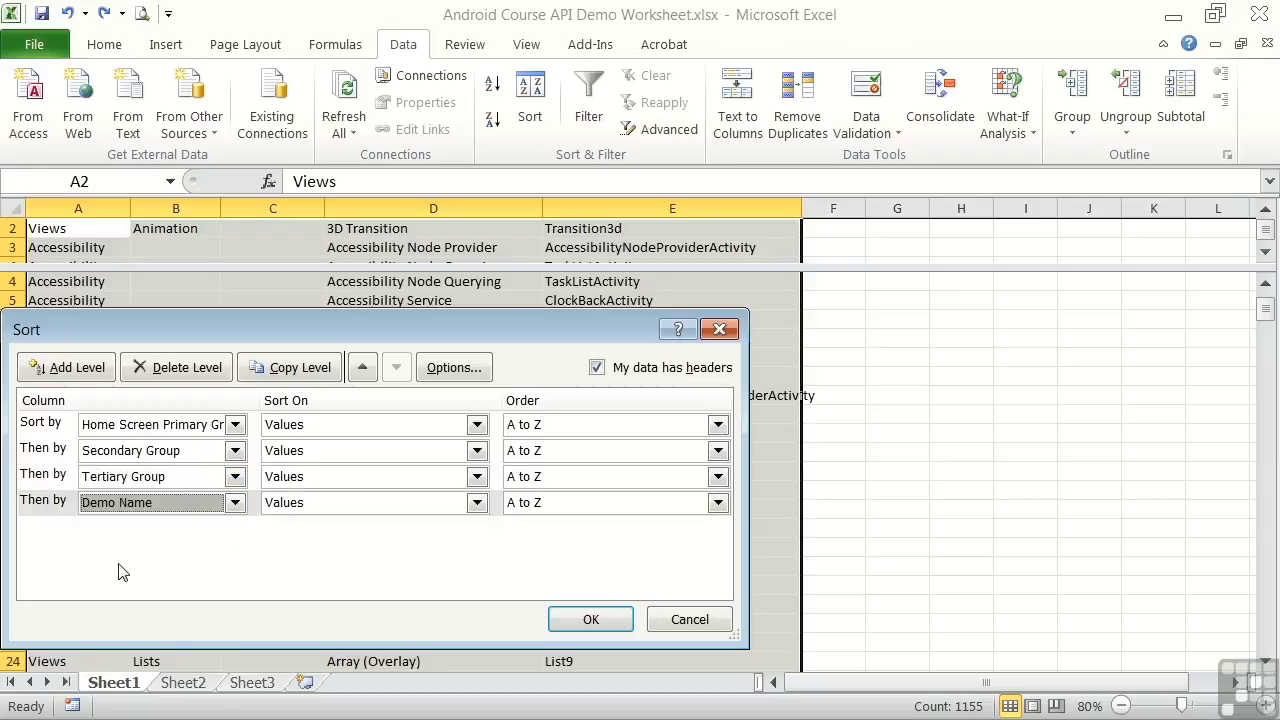
pyautogui.click(565, 620)
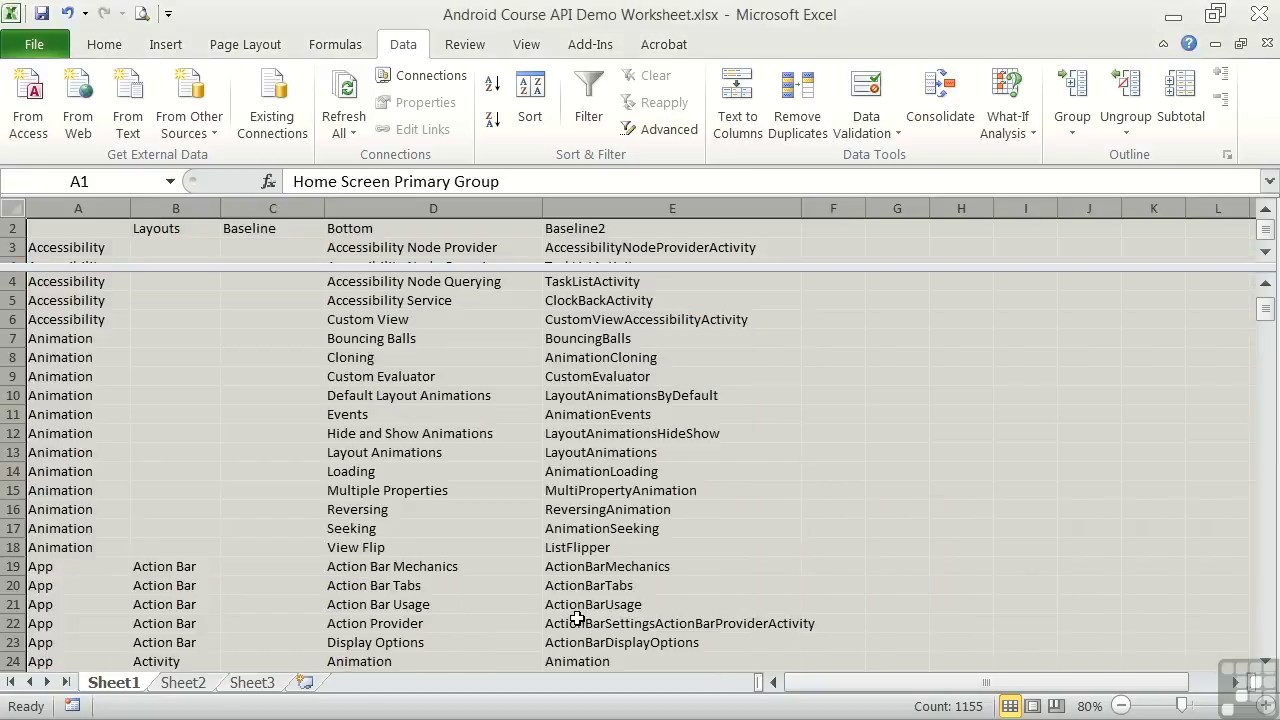
pyautogui.click(1266, 287)
pyautogui.click(1266, 287)
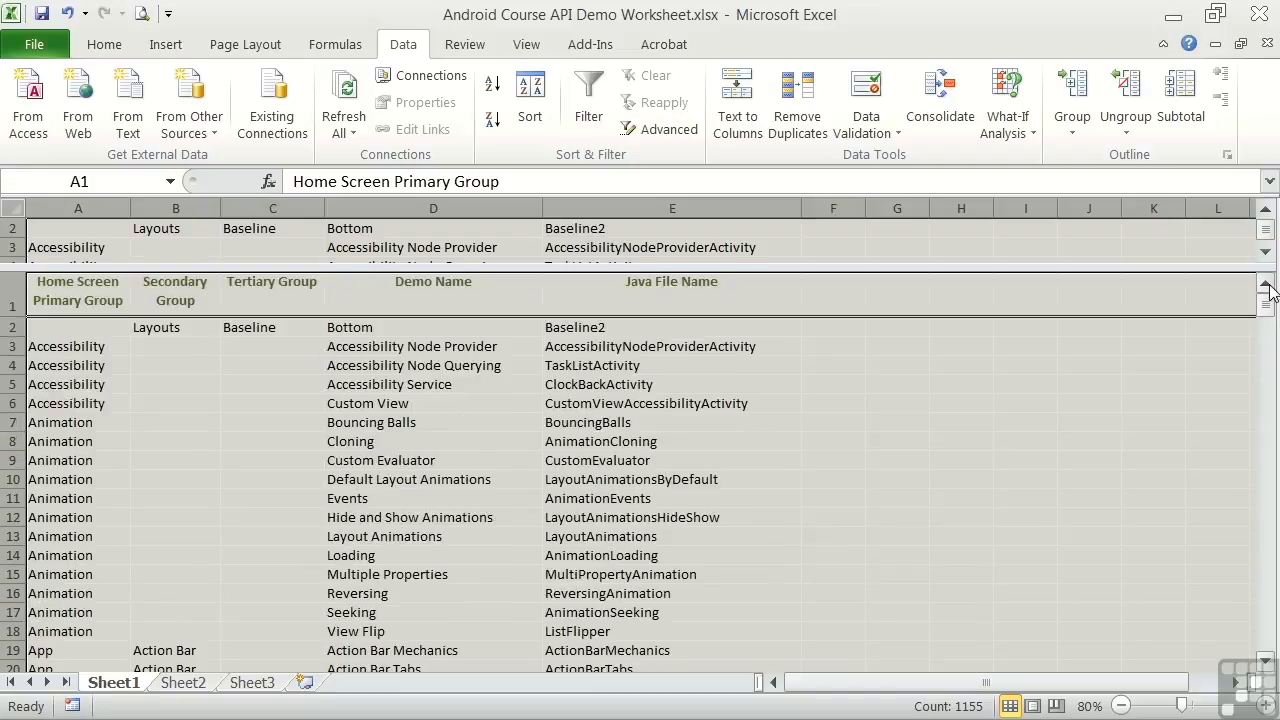
pyautogui.click(722, 502)
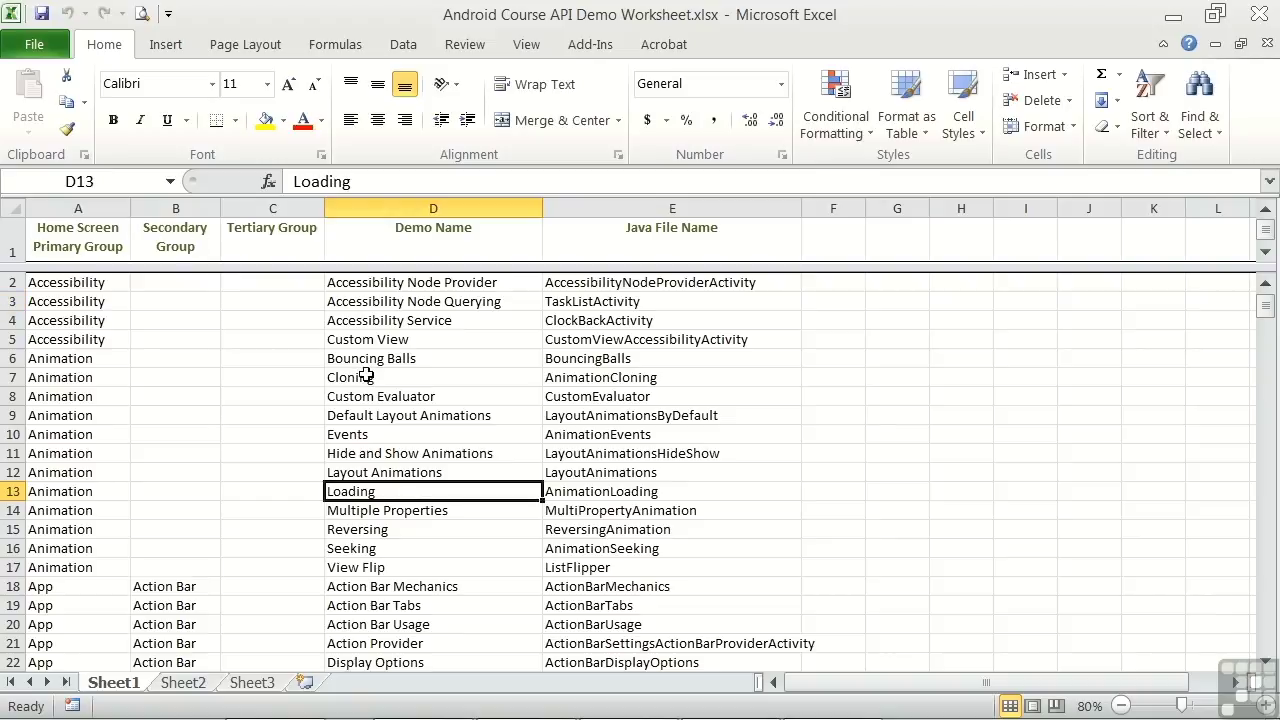
# - Turn on AutoFilter and filter Demo Name by 'custom', leaving 8 of 302 records
pyautogui.click(410, 45)
pyautogui.click(587, 95)
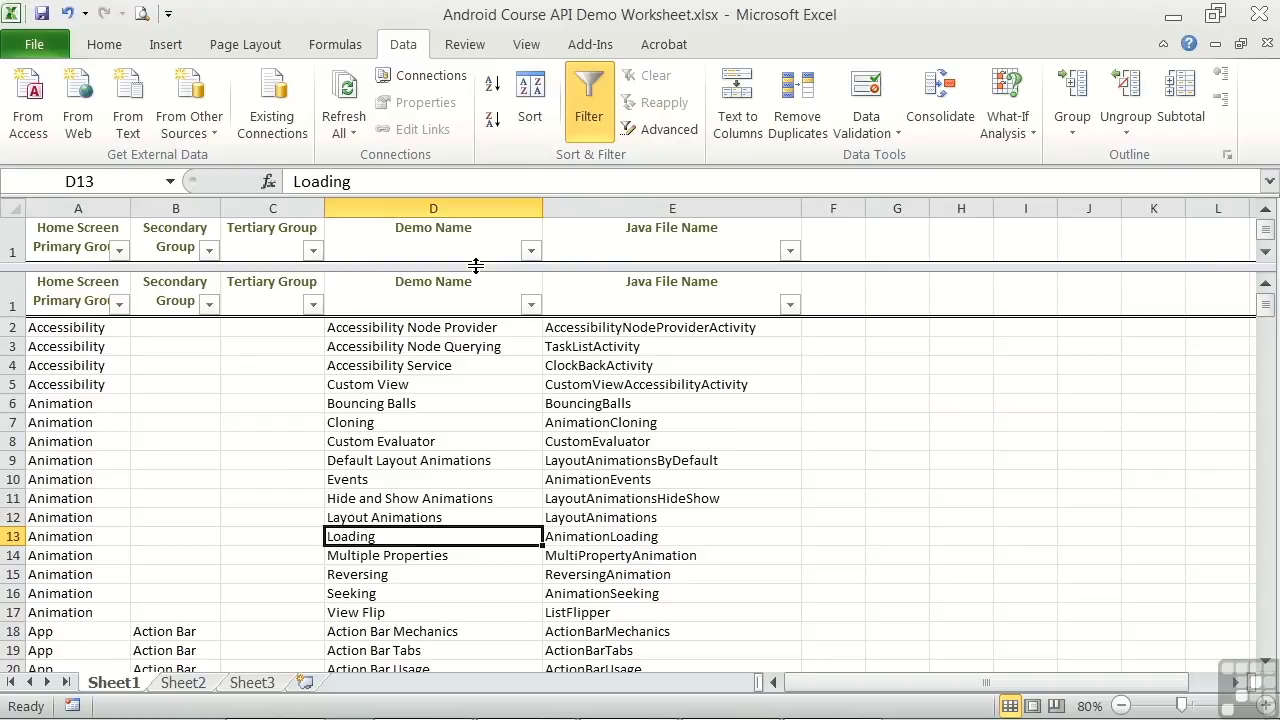
pyautogui.click(531, 253)
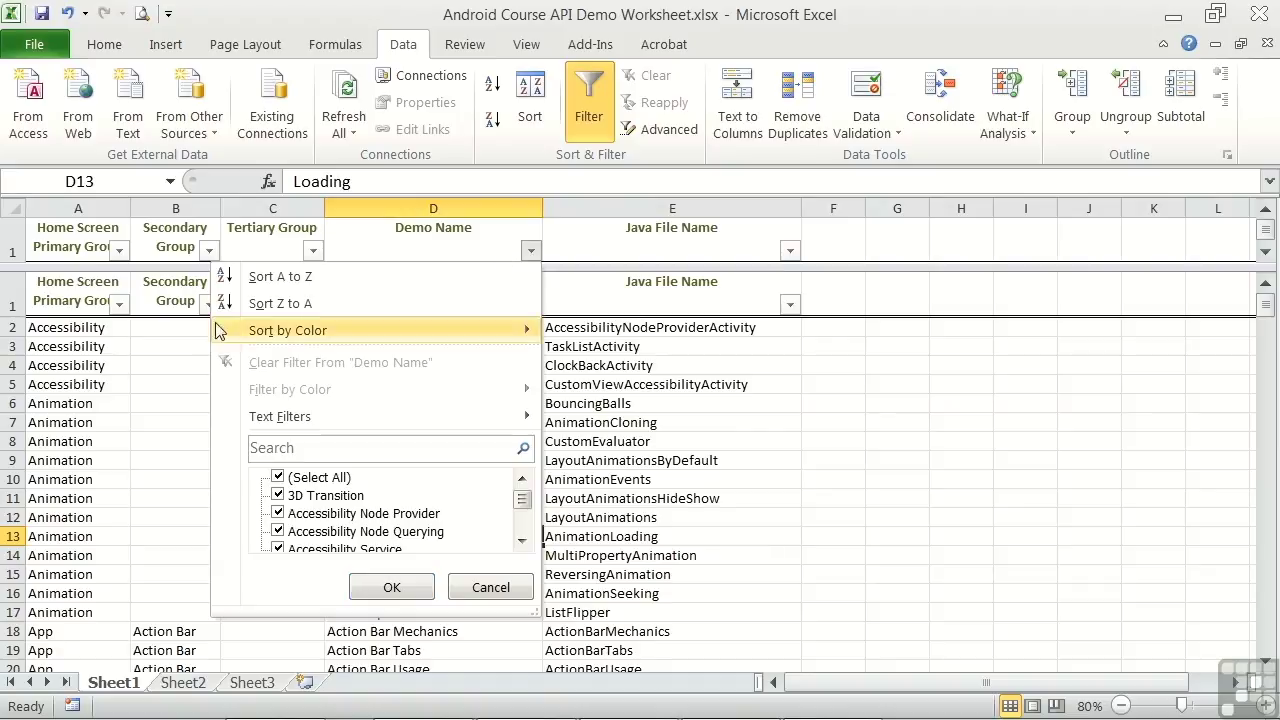
pyautogui.click(304, 452)
pyautogui.write('custom')
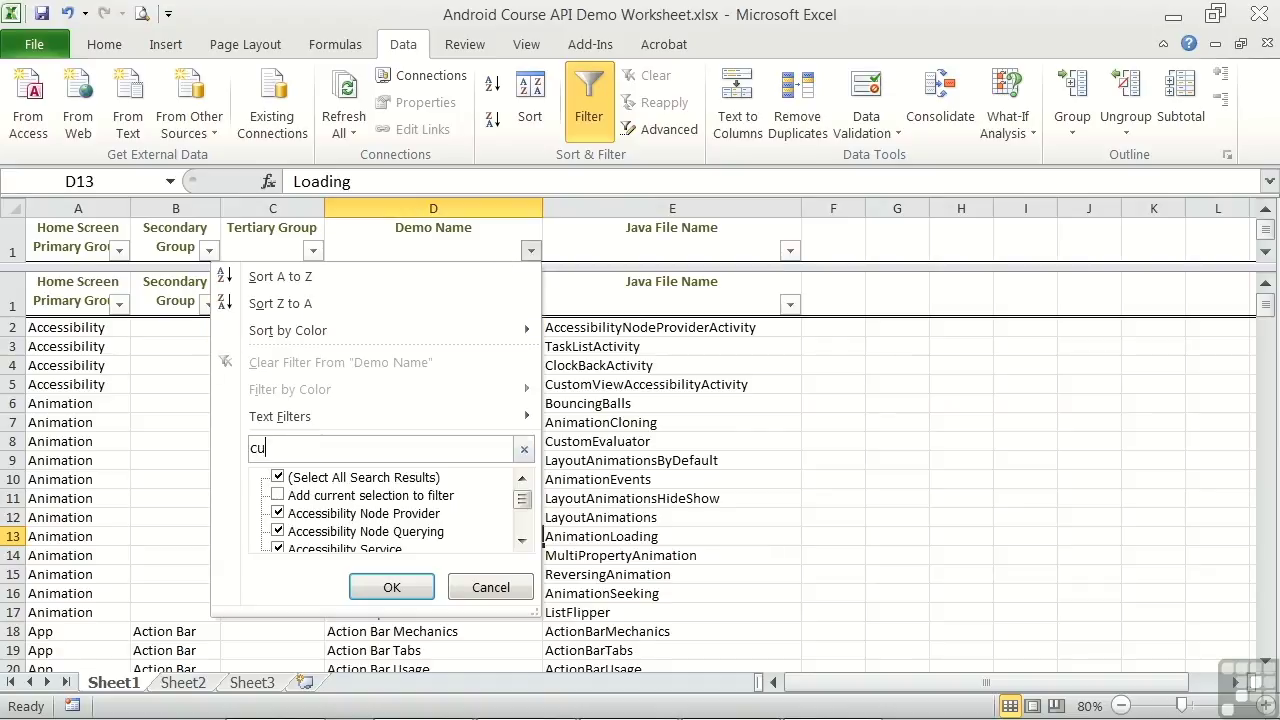
pyautogui.click(391, 587)
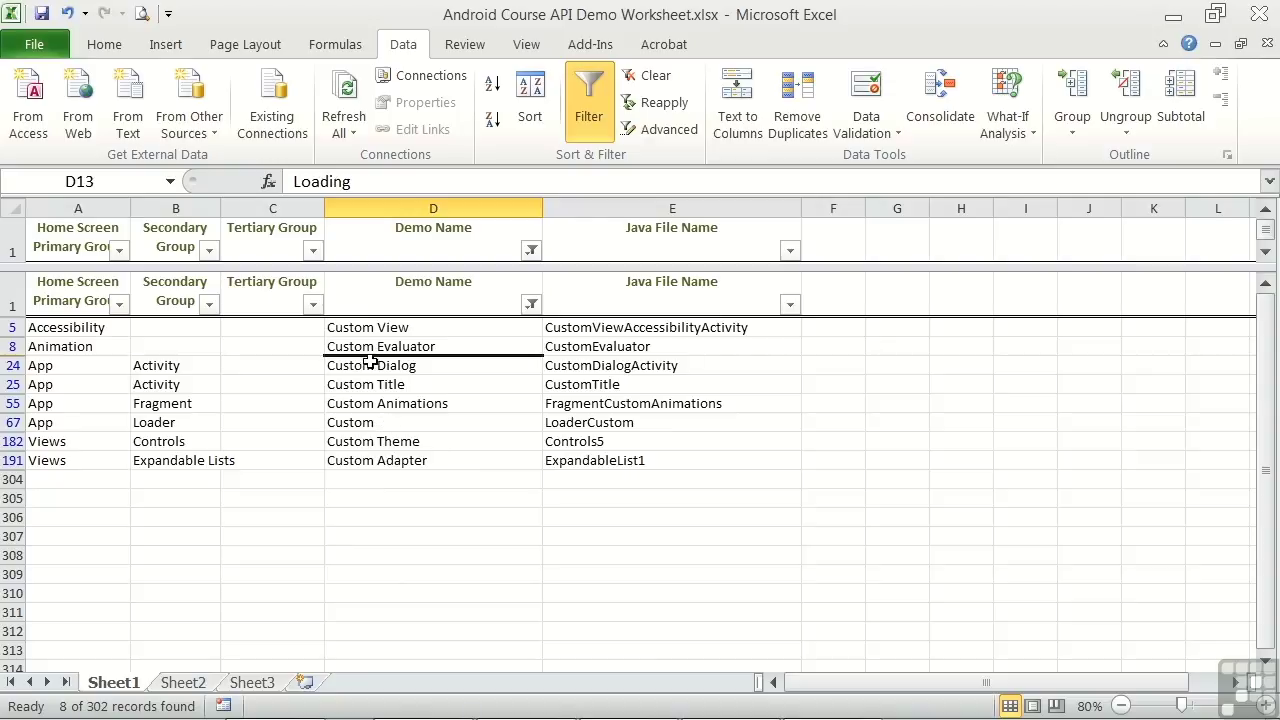
# - Switch AutoFilter off so all demo rows from Accessibility Node Provider onward reappear
pyautogui.click(591, 90)
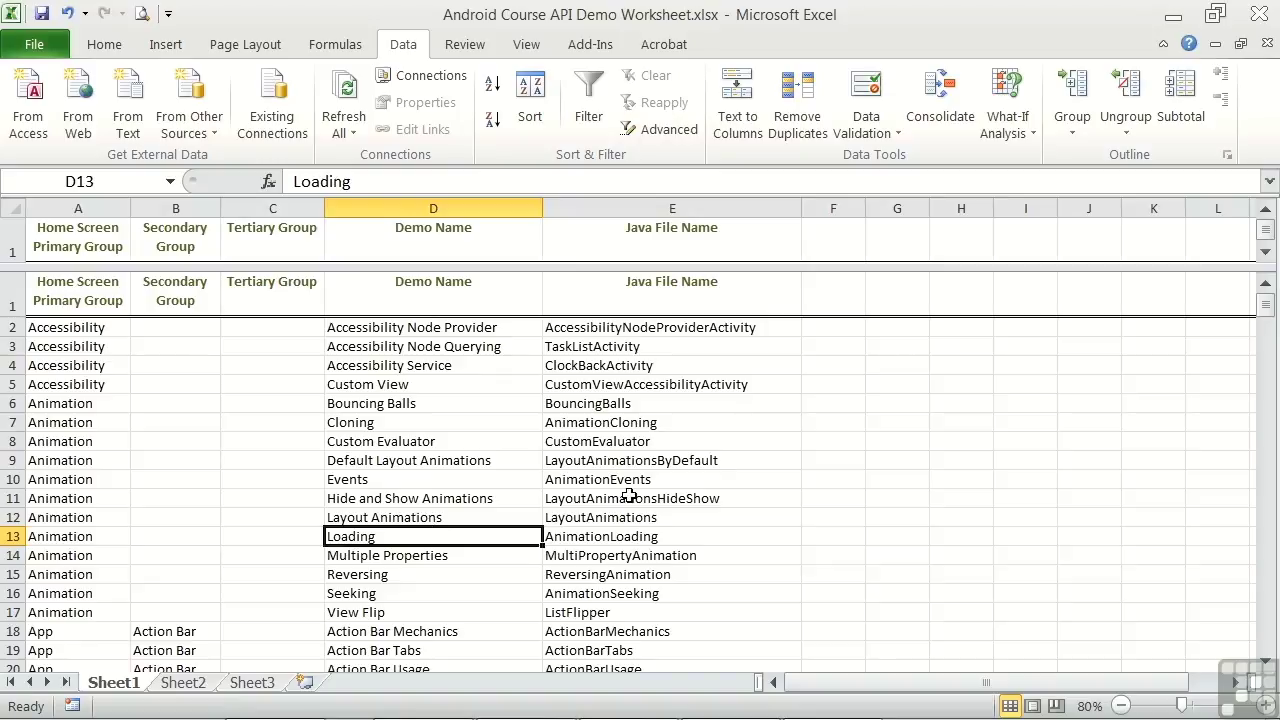
pyautogui.scroll(-1, 629, 496)
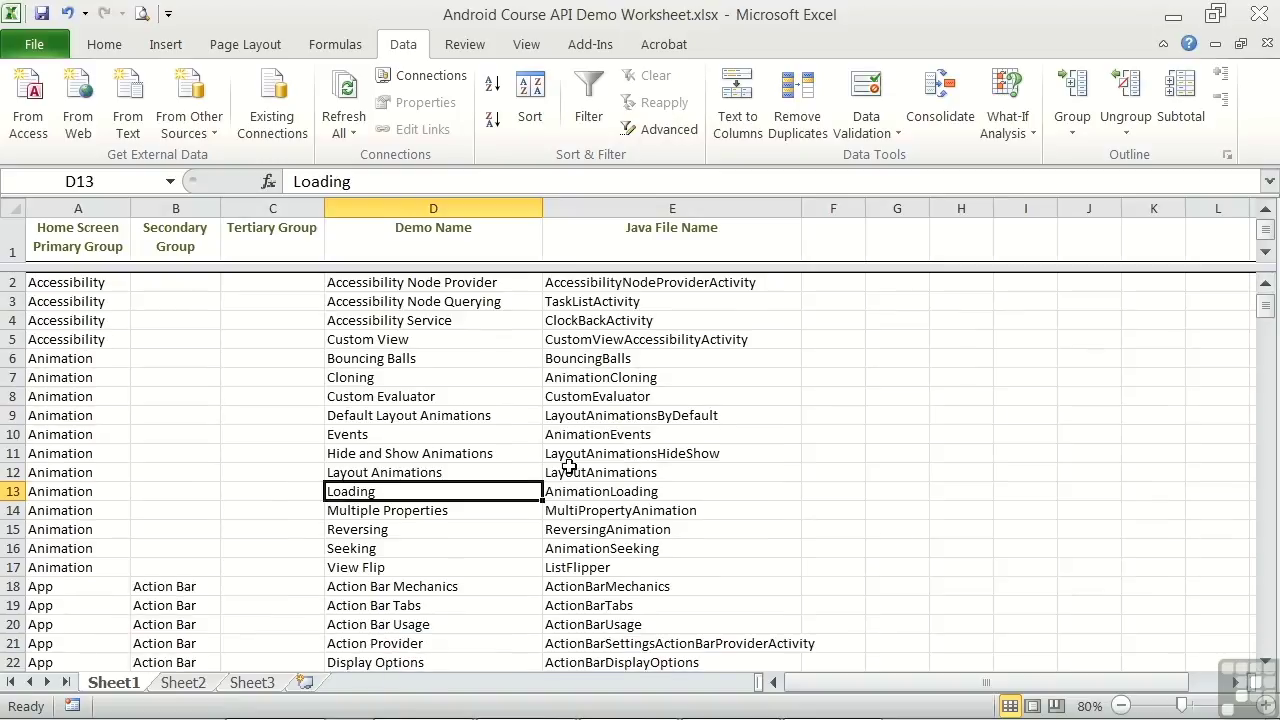